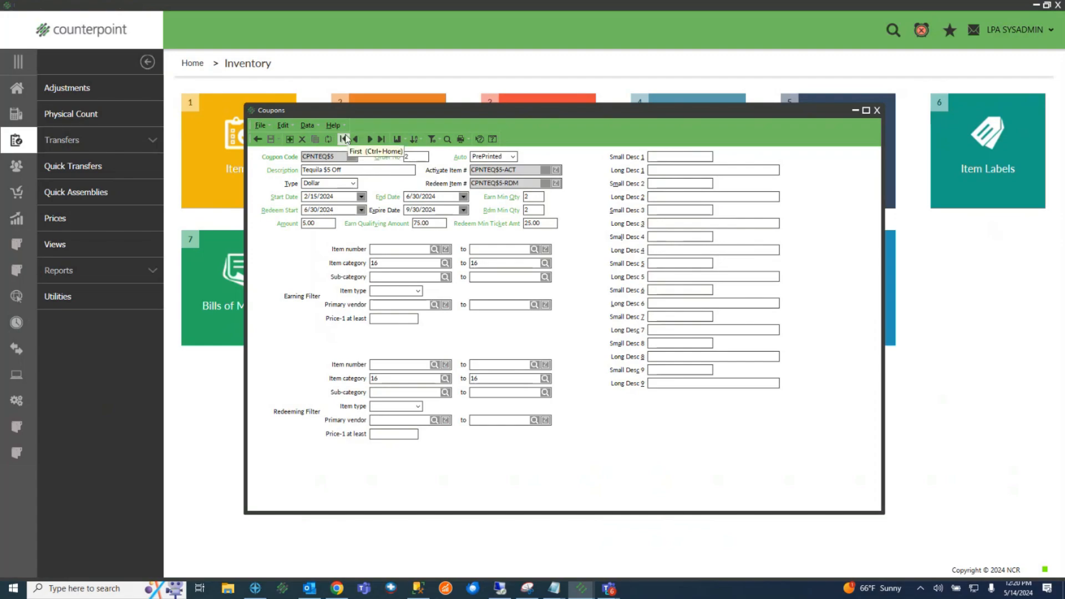
left_click(371, 139)
double_click(334, 157)
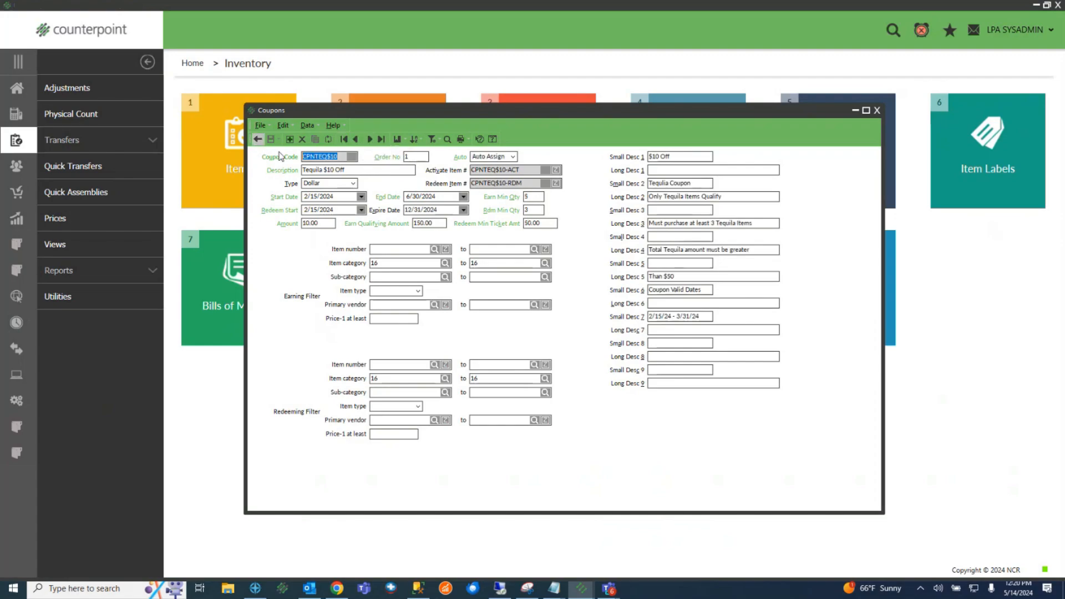
left_click(258, 139)
type("TEST")
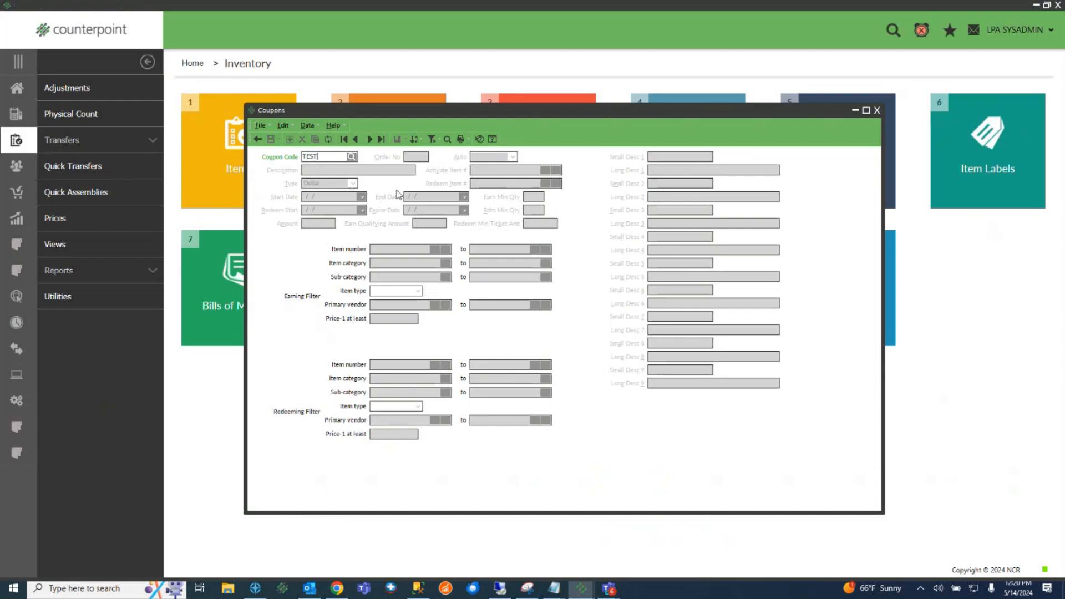
key("Return")
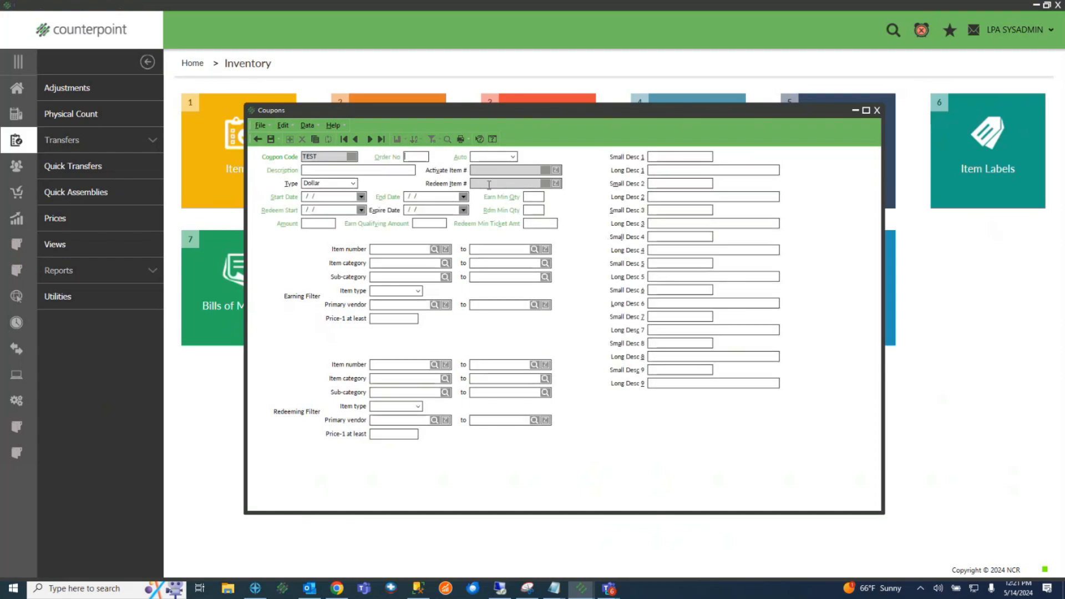
left_click(258, 139)
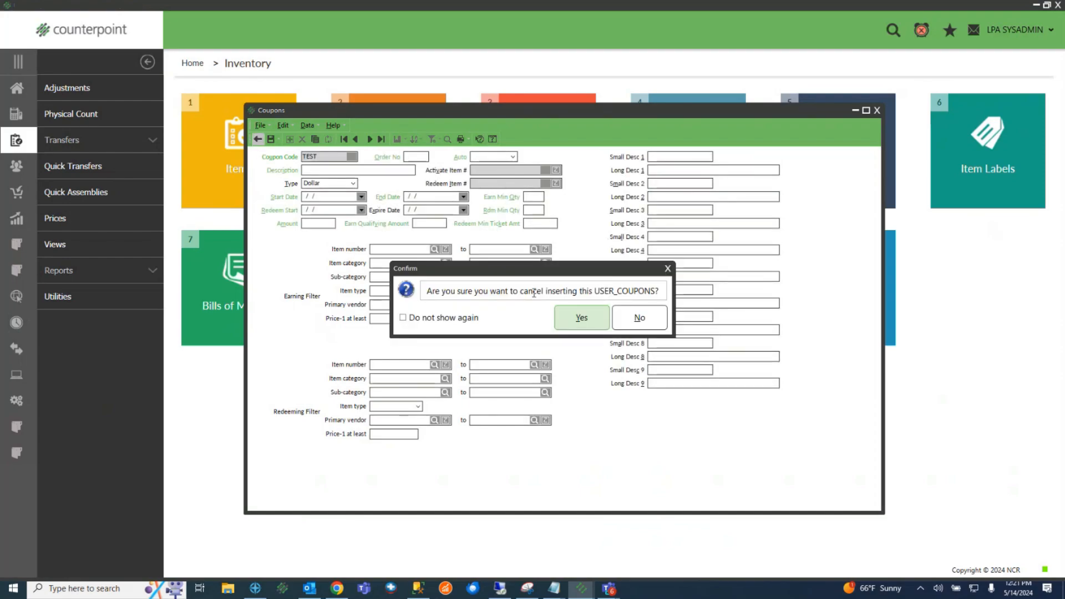
left_click(581, 321)
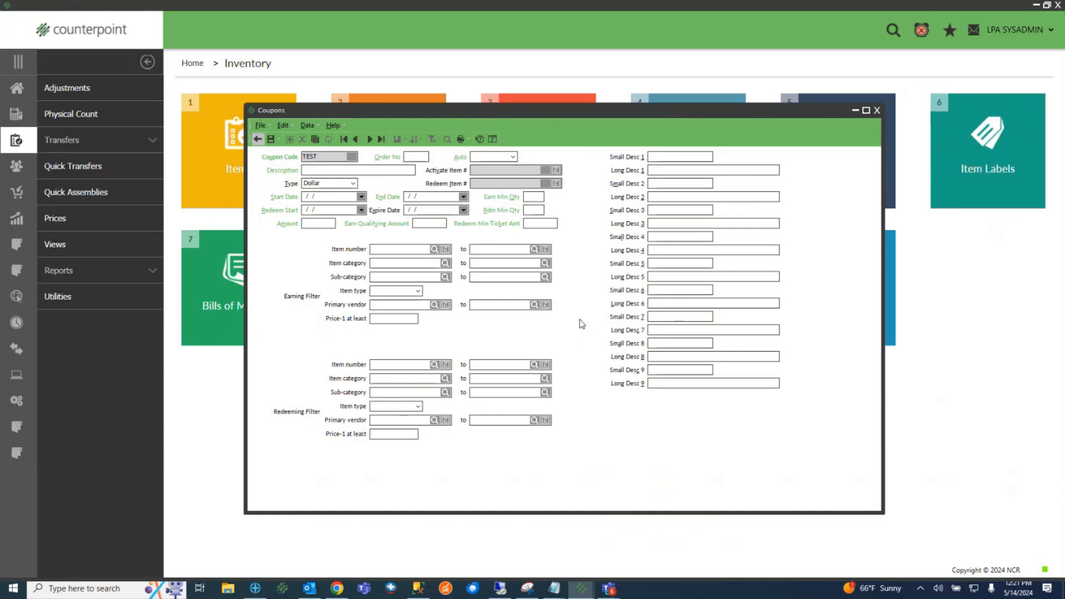
left_click(370, 140)
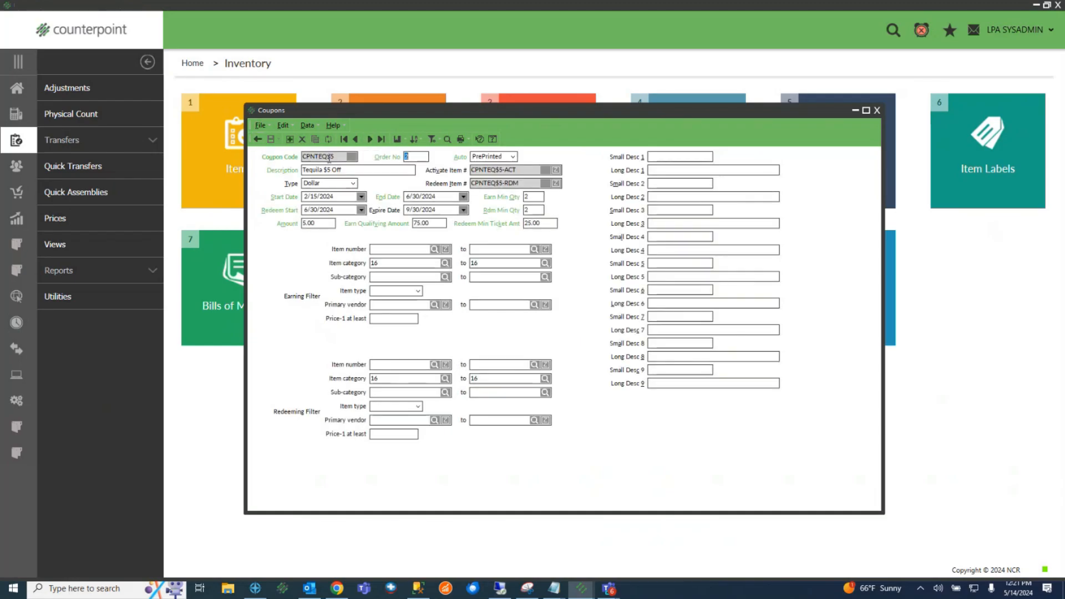
key("Tab")
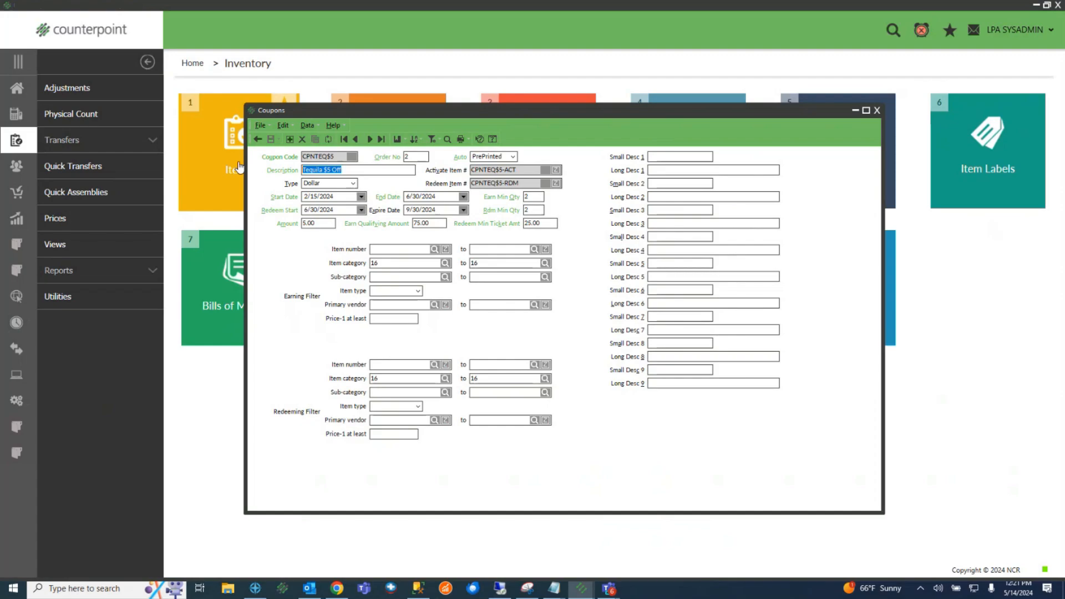
left_click(512, 158)
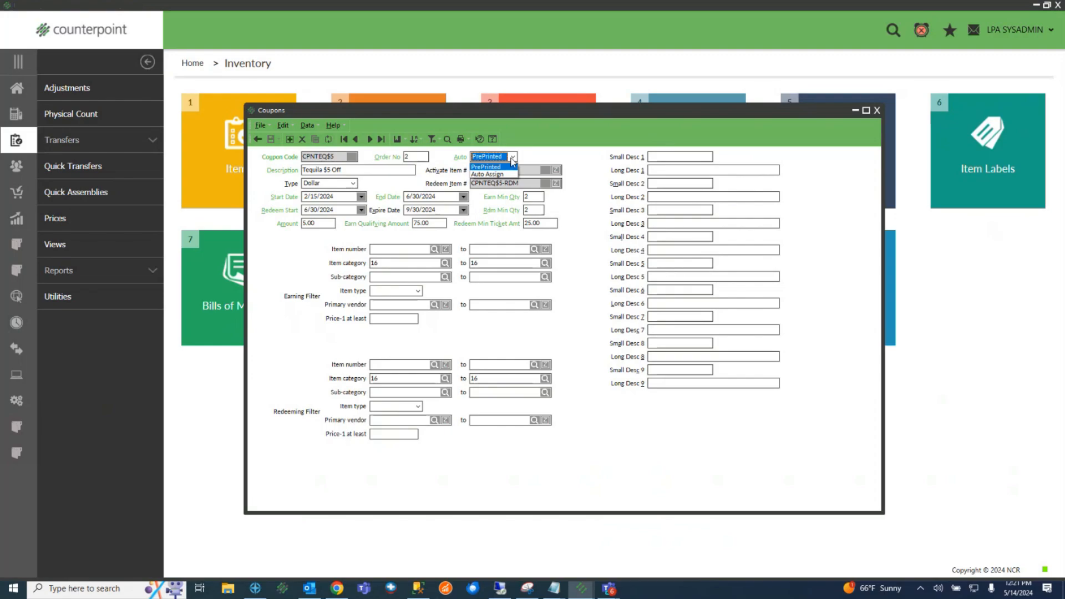
left_click(545, 152)
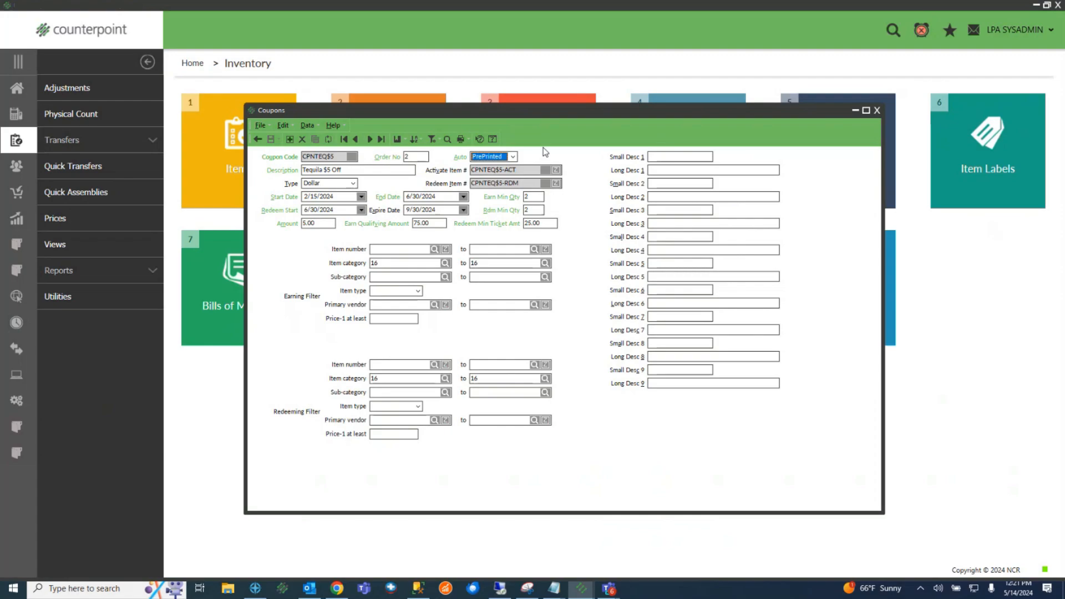
left_click(515, 157)
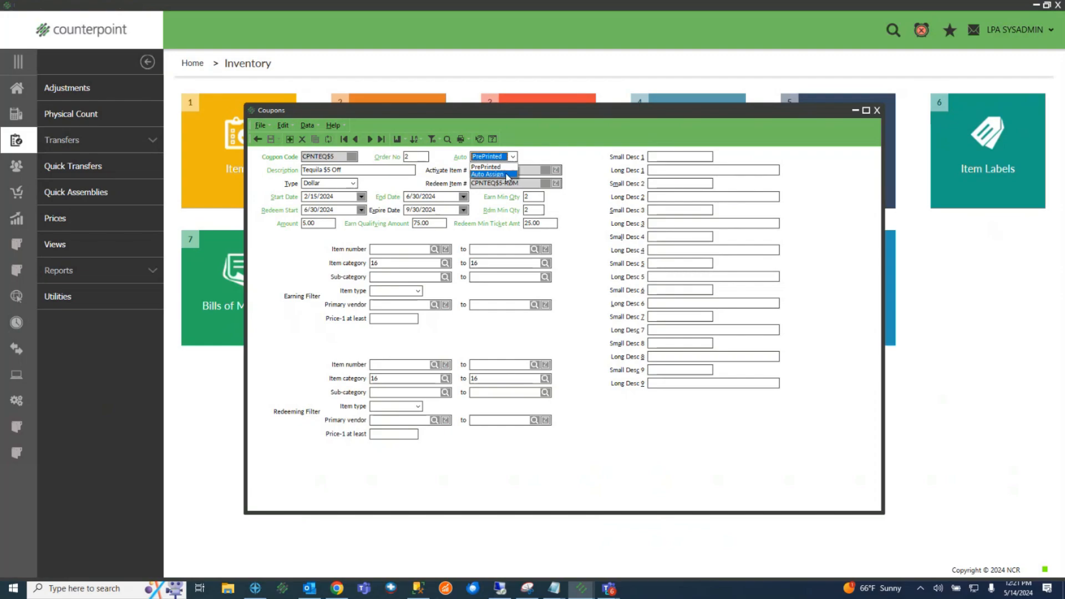
left_click(506, 167)
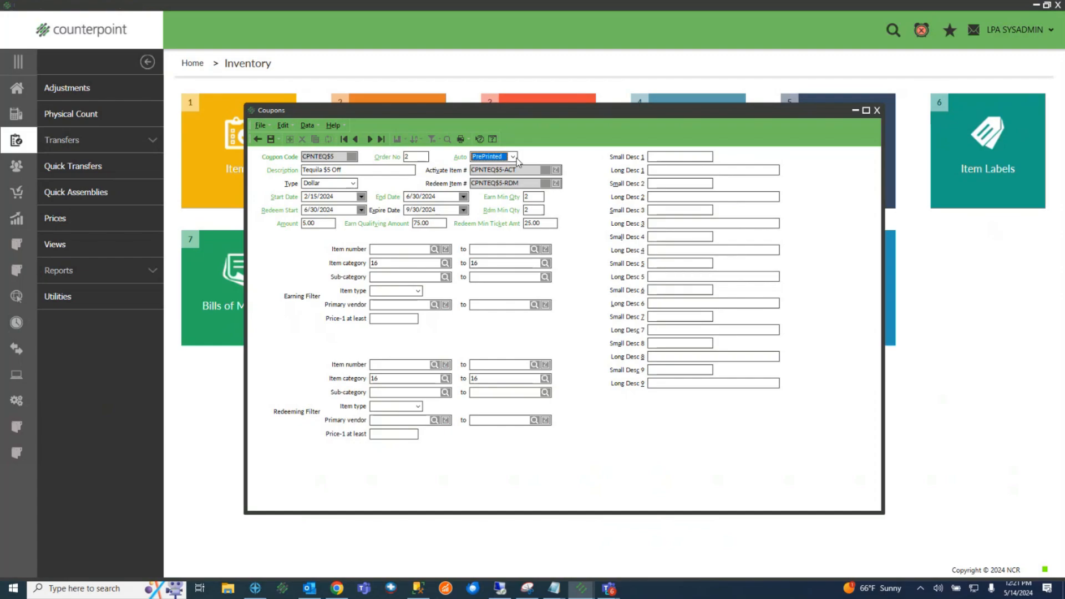
left_click(356, 185)
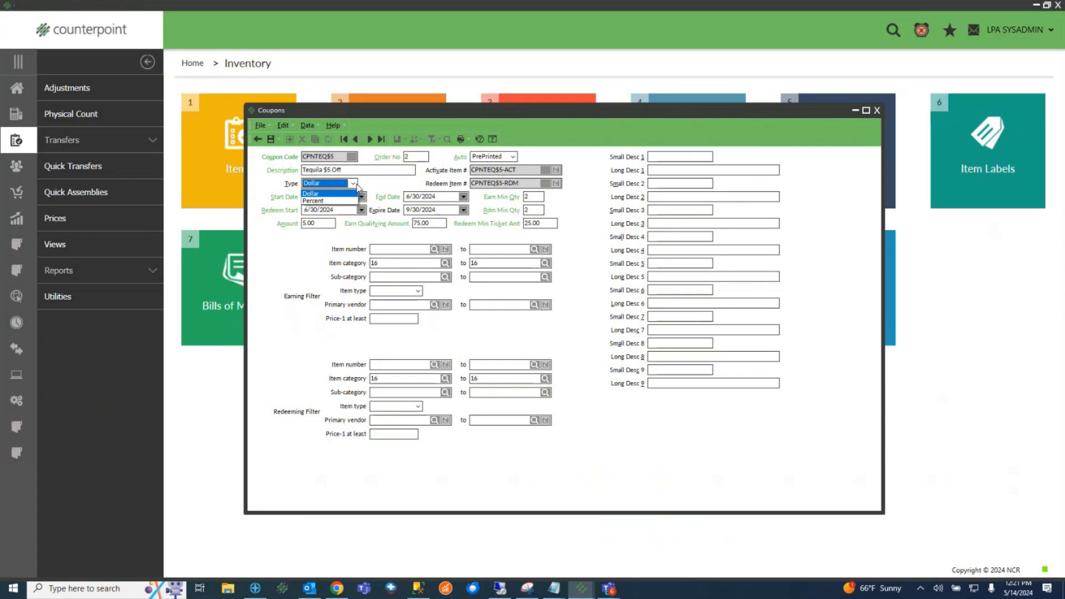
left_click(357, 186)
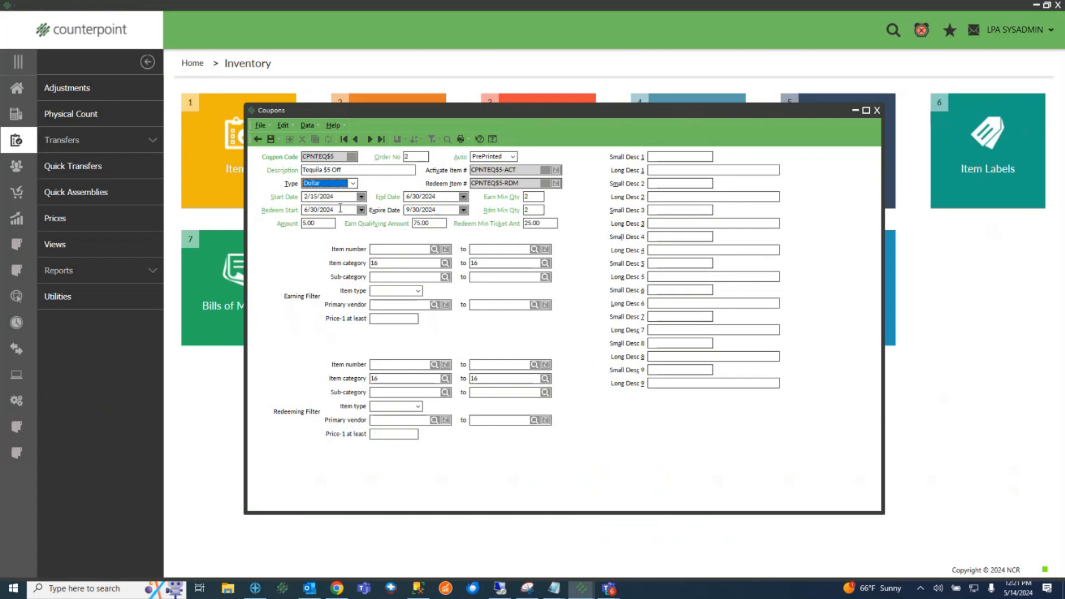
left_click(323, 222)
left_click(345, 196)
double_click(533, 196)
key("Tab")
left_click(326, 224)
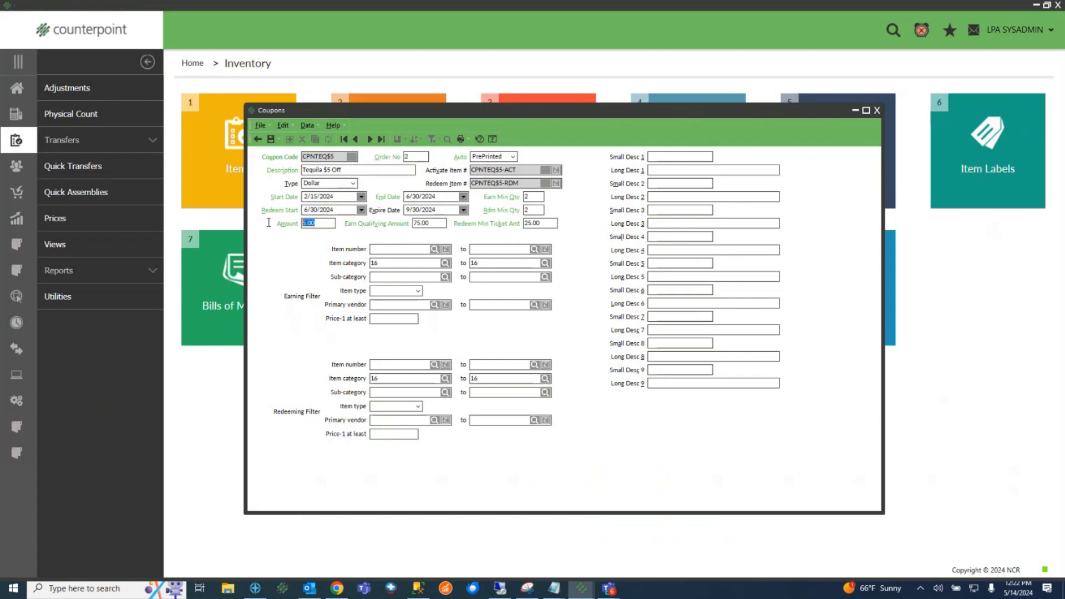
left_click(441, 224)
left_click(425, 222)
double_click(425, 222)
type("0")
double_click(444, 220)
type("75")
double_click(538, 194)
type("0")
double_click(533, 195)
type("2")
left_click(543, 223)
left_click_drag(549, 223, 502, 212)
Add a Description row to the Tequila $5 Off earning filter, then return it to the simple view
right_click(460, 291)
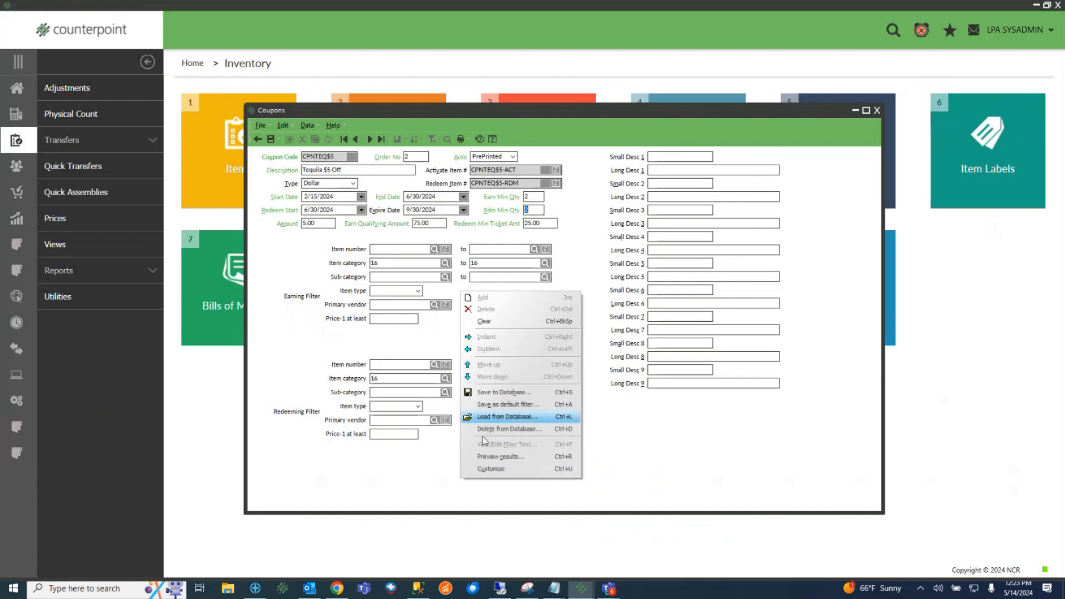
left_click(494, 469)
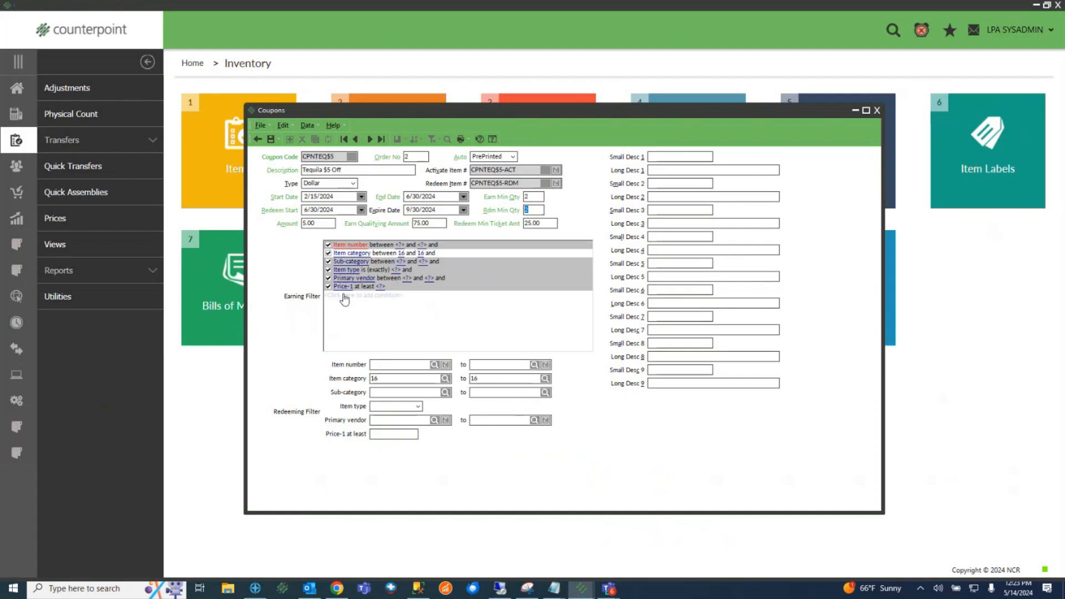
left_click(346, 295)
right_click(499, 295)
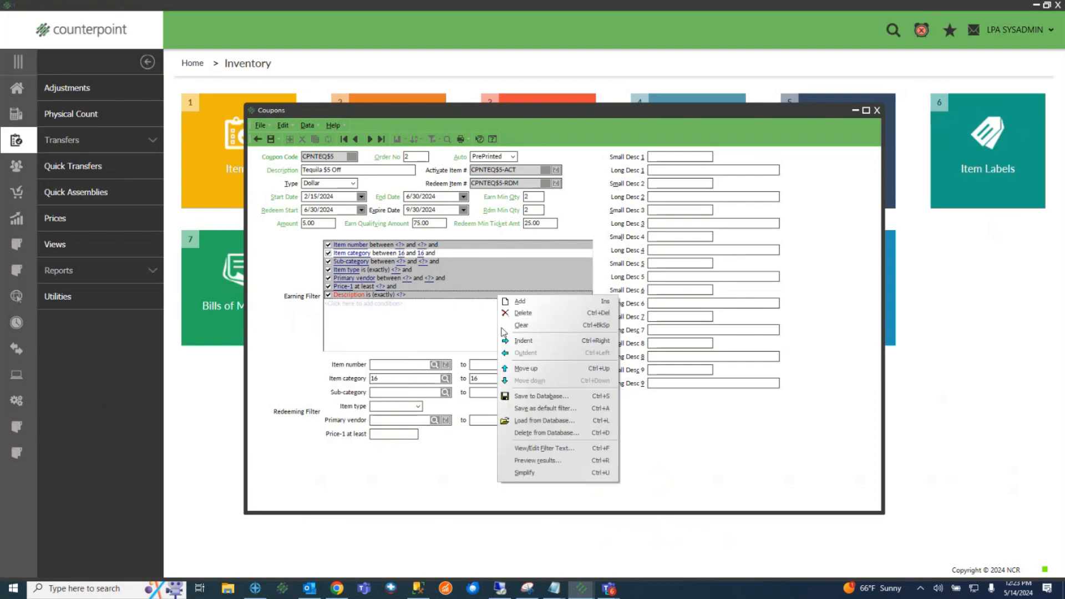
left_click(524, 472)
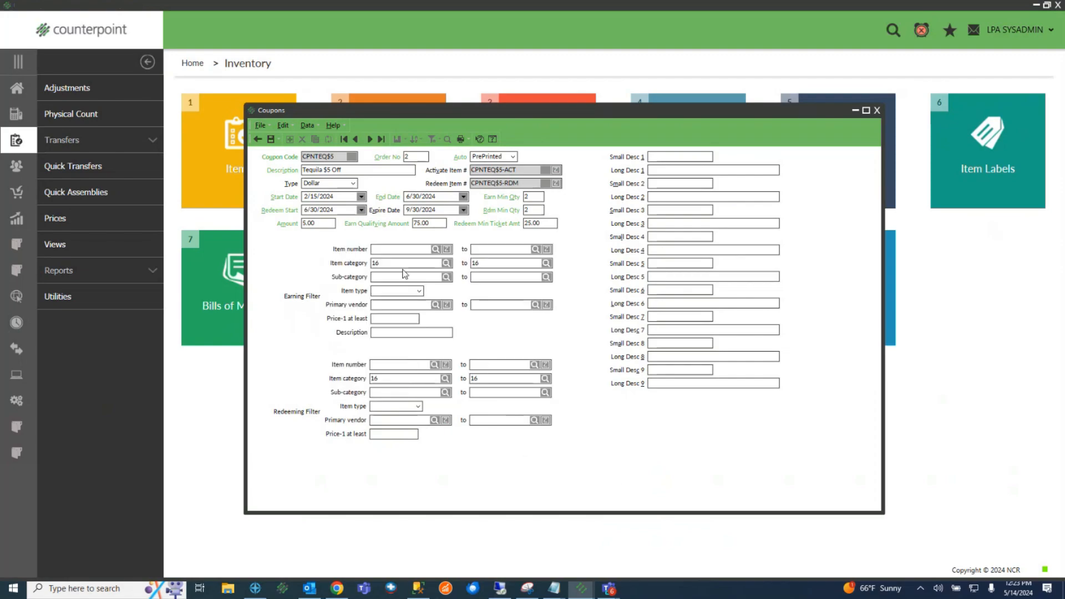
Confirm TEQUILA item category 16 for the earning and redeeming category ranges
left_click_drag(389, 263, 329, 263)
key("Tab")
left_click(446, 263)
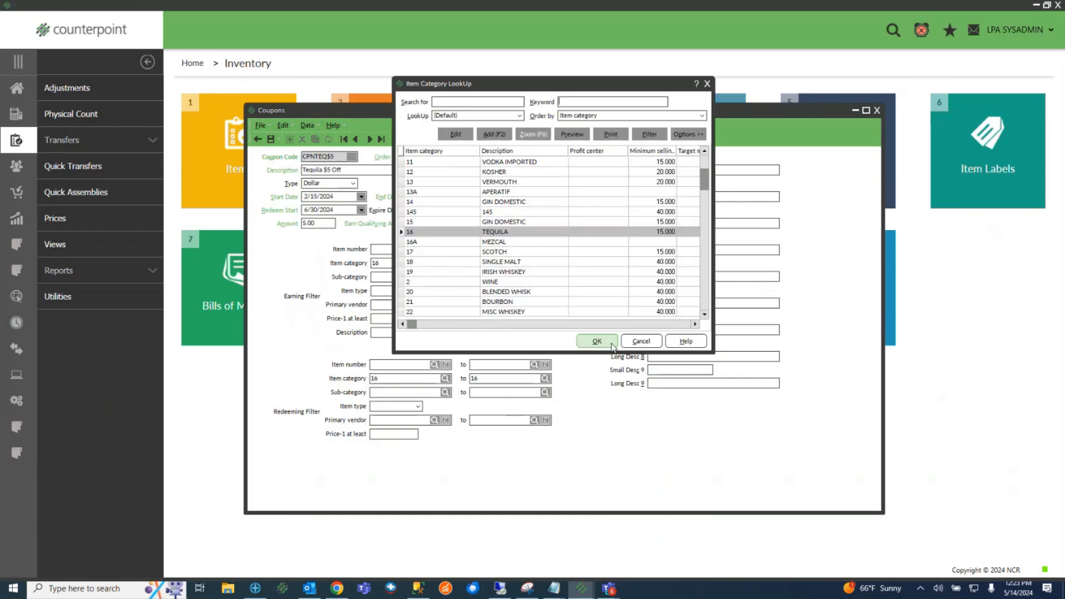
left_click(609, 343)
left_click(384, 378)
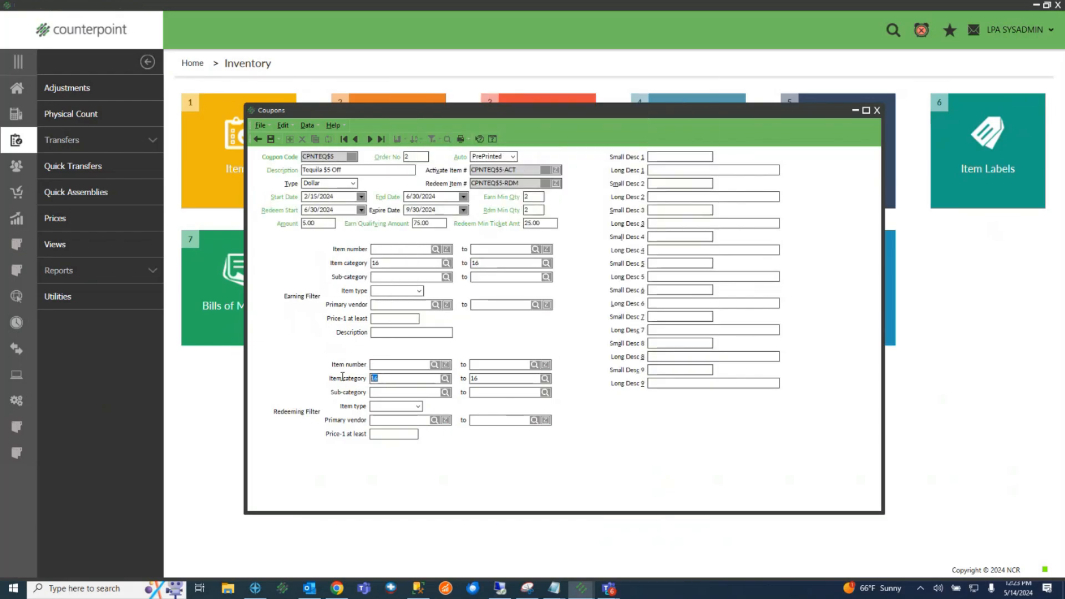
left_click(488, 378)
Review the coupon Amount and quantity values and save the CPNTEQ$5 coupon
left_click(313, 223)
key("Tab")
key("Tab")
left_click(319, 223)
left_click(272, 140)
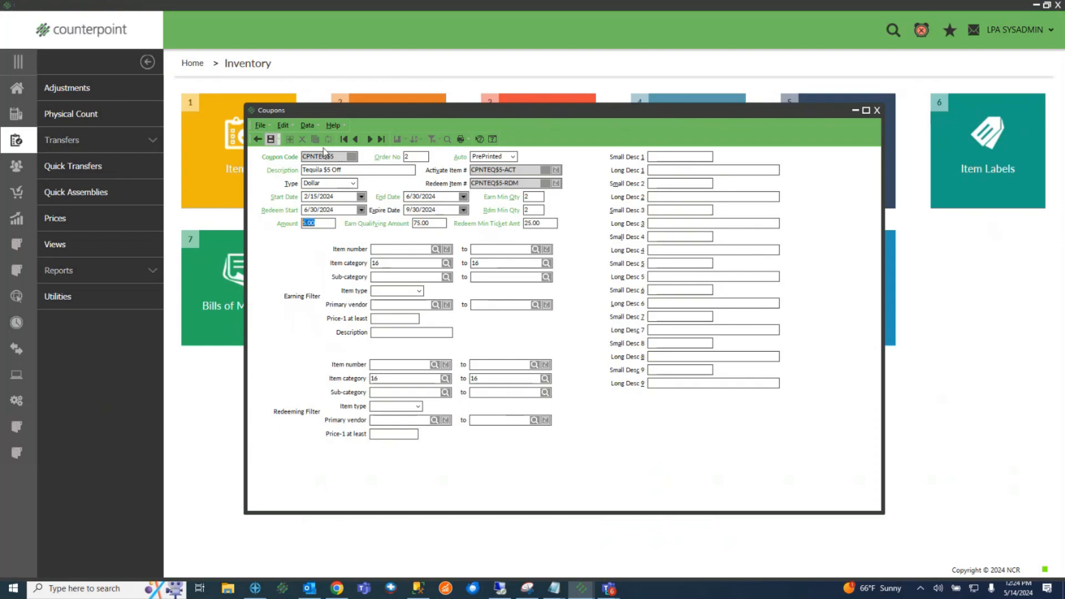
left_click(370, 139)
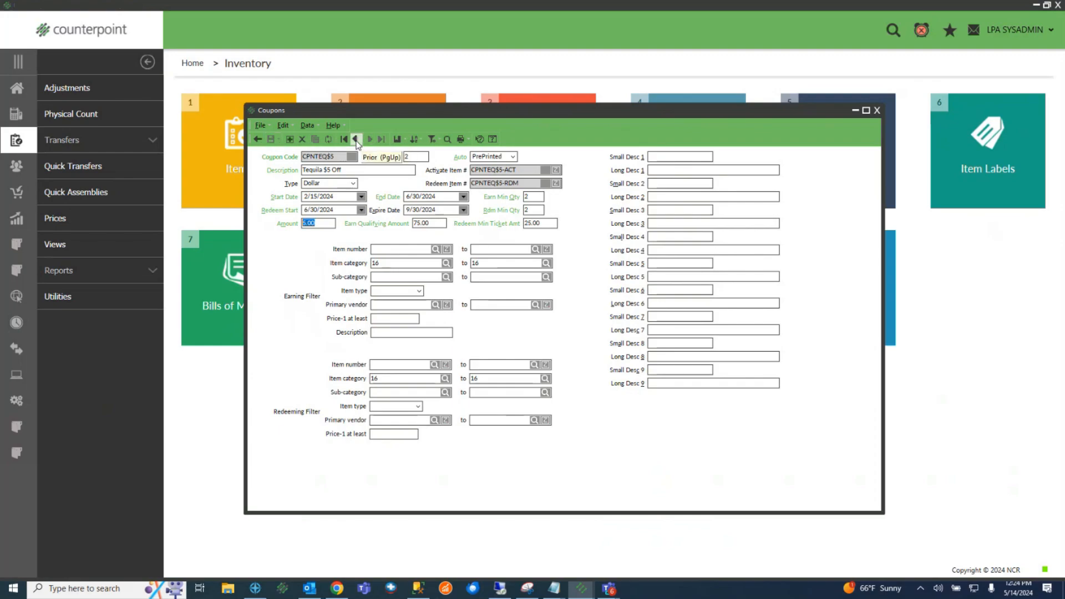
double_click(340, 157)
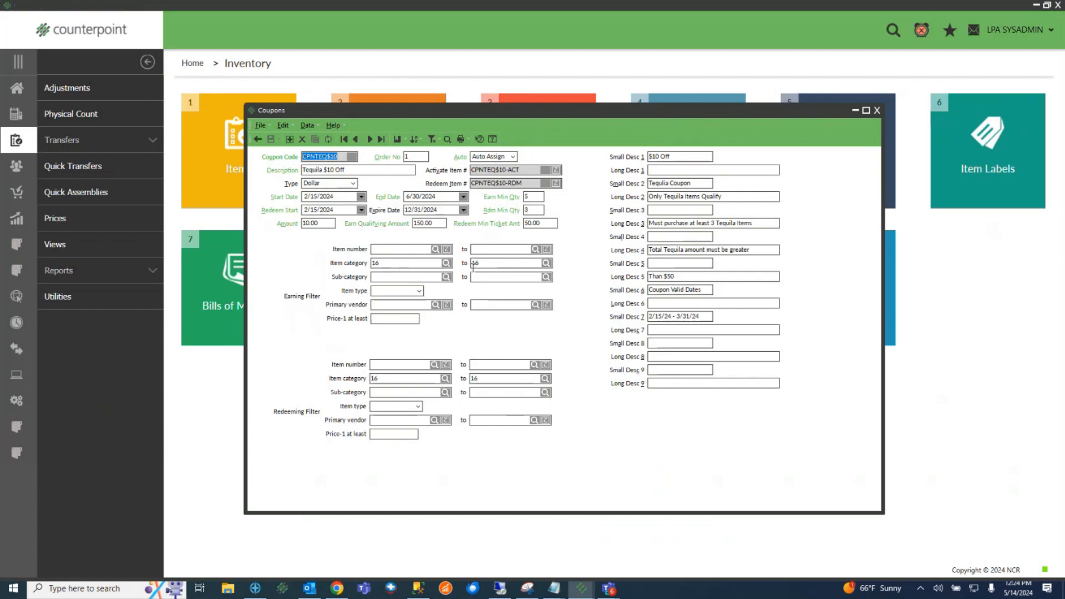
left_click(317, 224)
left_click(519, 198)
left_click(424, 223)
left_click(689, 158)
left_click(693, 196)
left_click(409, 157)
left_click(438, 223)
left_click(533, 198)
left_click(370, 140)
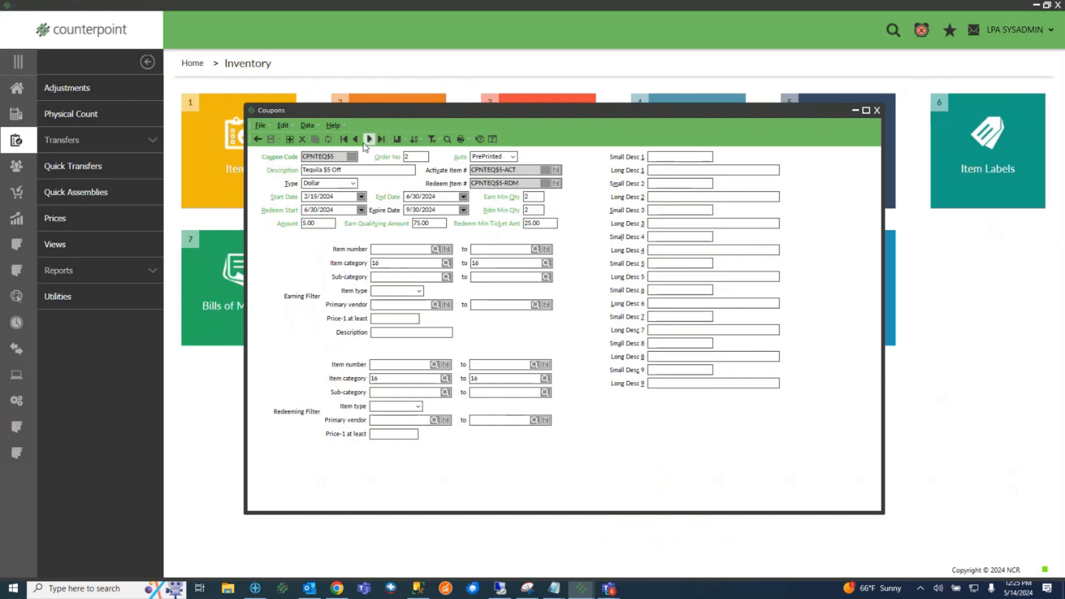
left_click(355, 141)
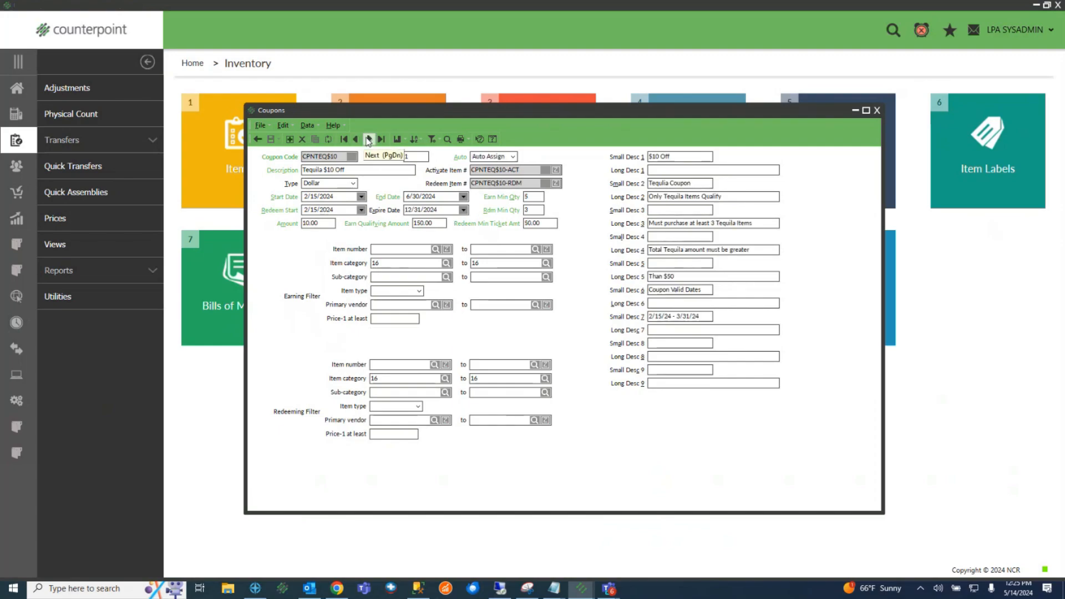
left_click(410, 157)
left_click(369, 139)
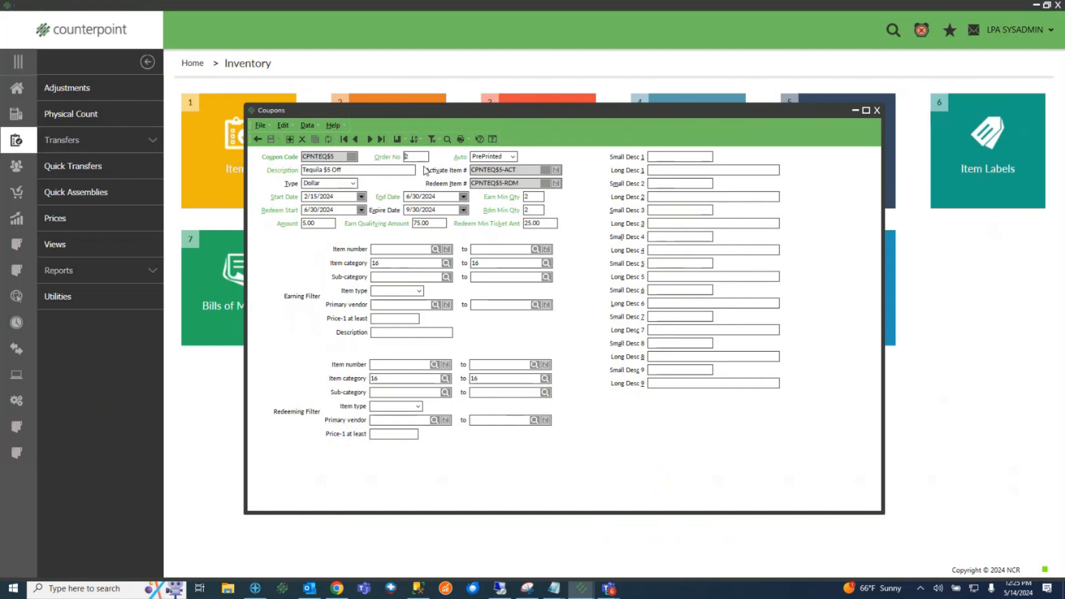
left_click_drag(421, 157, 379, 156)
Leave the Coupons window and open touchscreen ticket entry full screen from Home
left_click(854, 112)
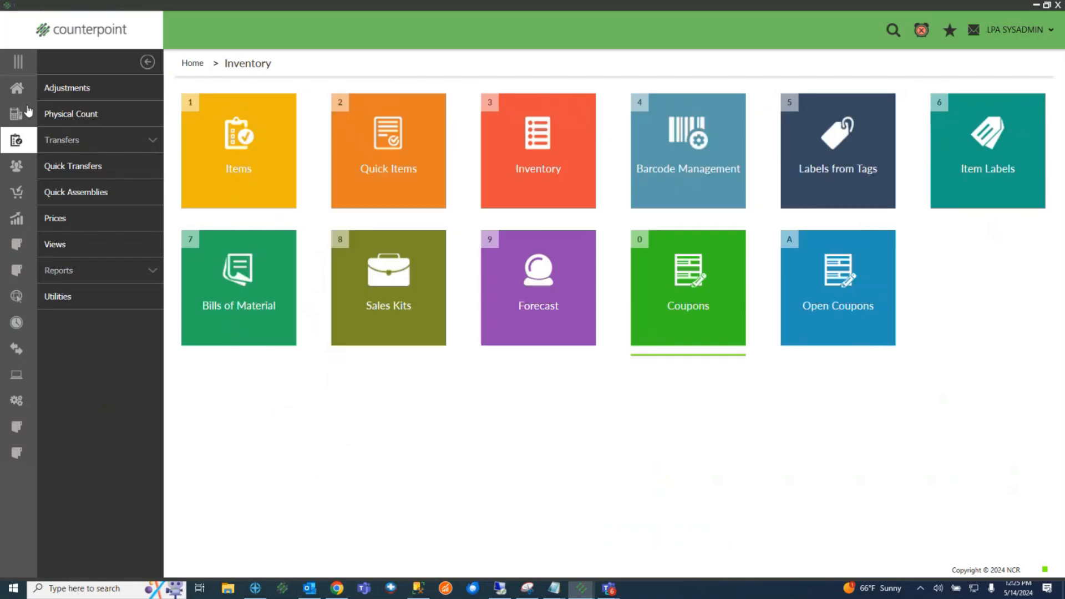
left_click(18, 89)
left_click(541, 167)
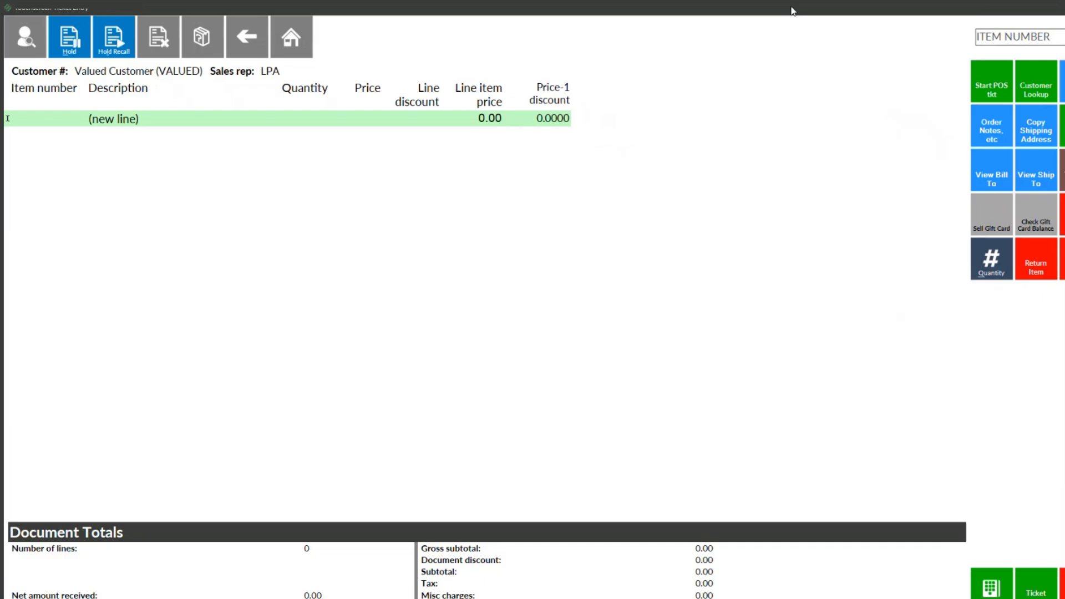
double_click(792, 11)
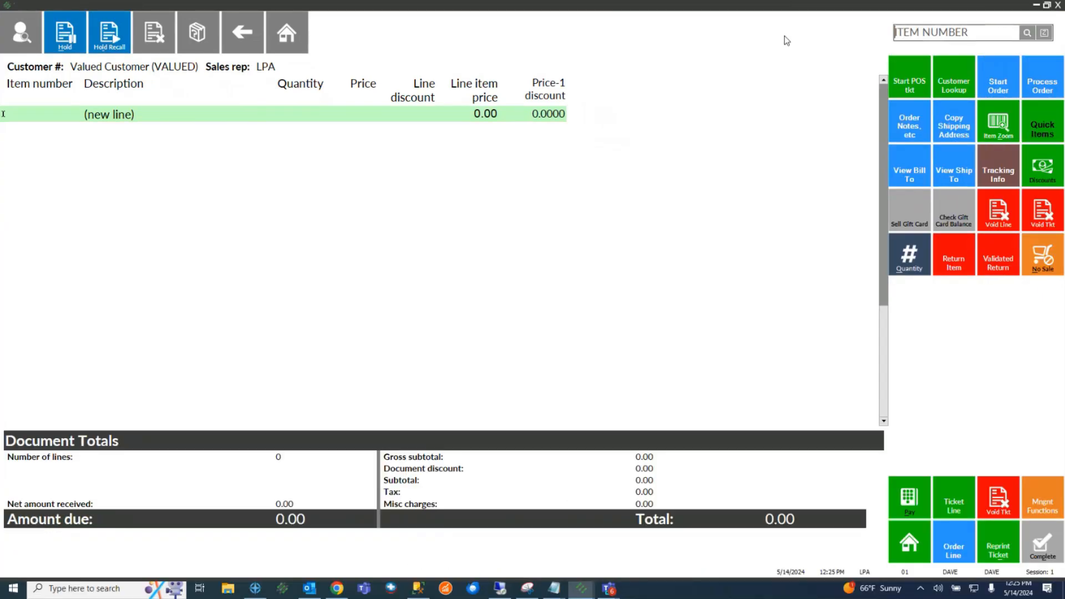
Add 2 bottles of CUERVO TRADICIONAL CRISTALINO, totalling 87.10, and proceed to payment
left_click(1023, 38)
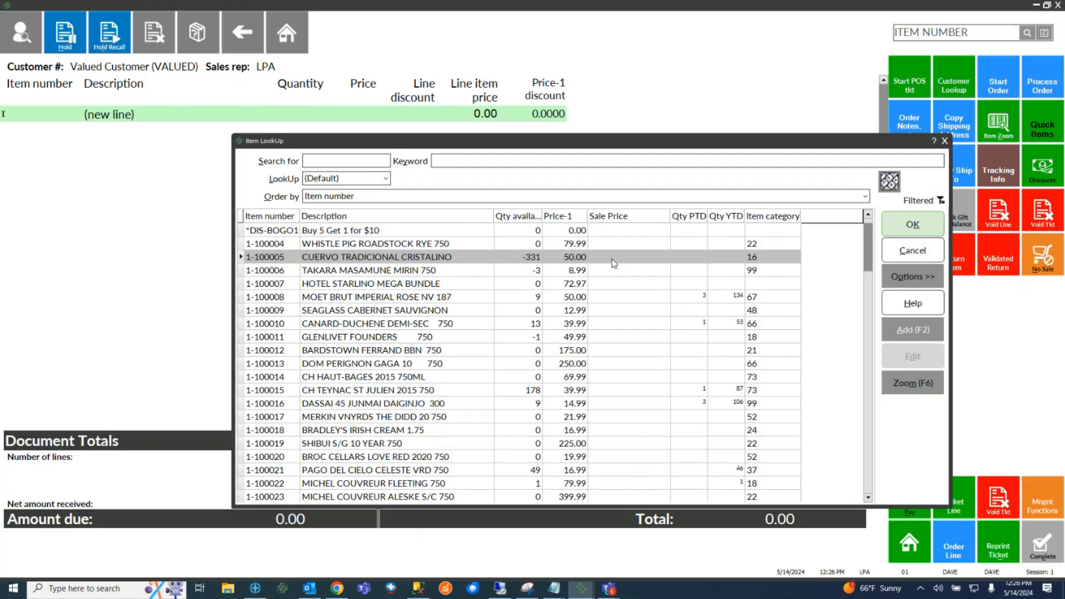
double_click(614, 263)
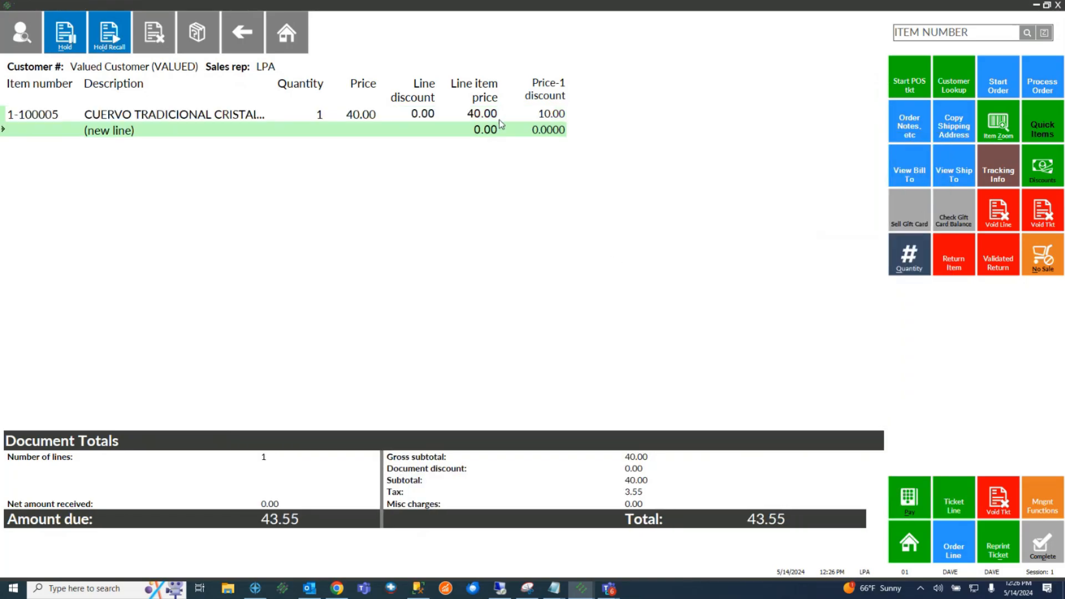
left_click(493, 116)
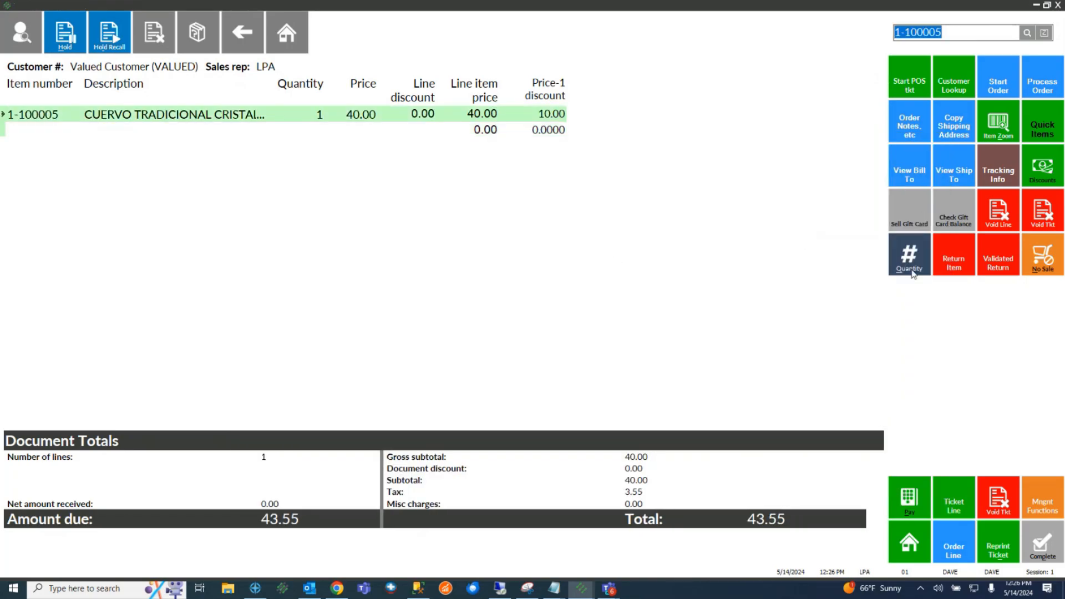
left_click(910, 261)
type("2")
key("Return")
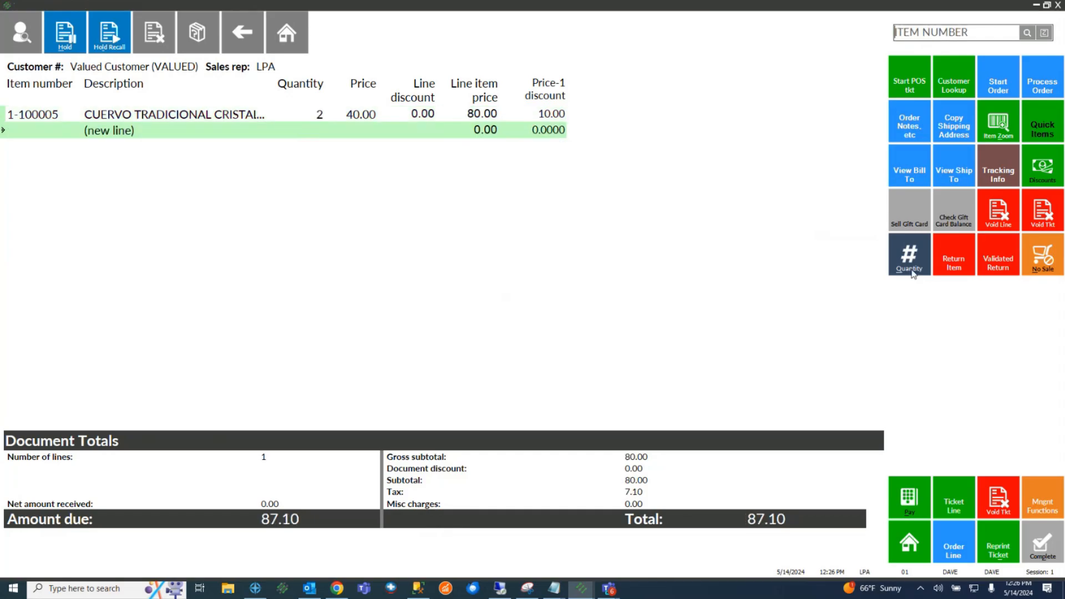
left_click(913, 484)
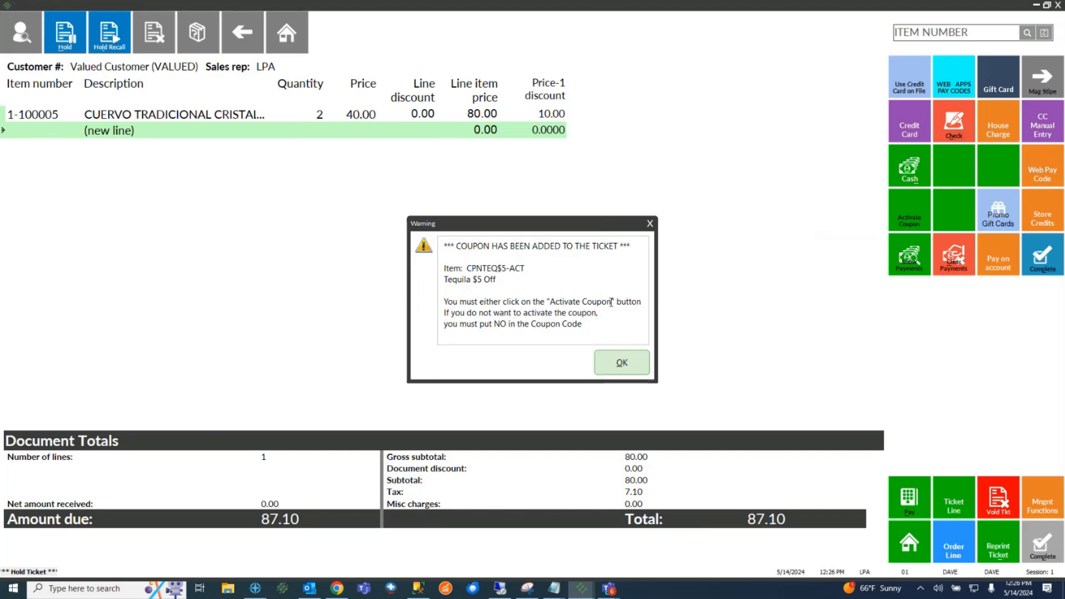
Read the coupon activation warning and dismiss it
left_click_drag(611, 301, 548, 301)
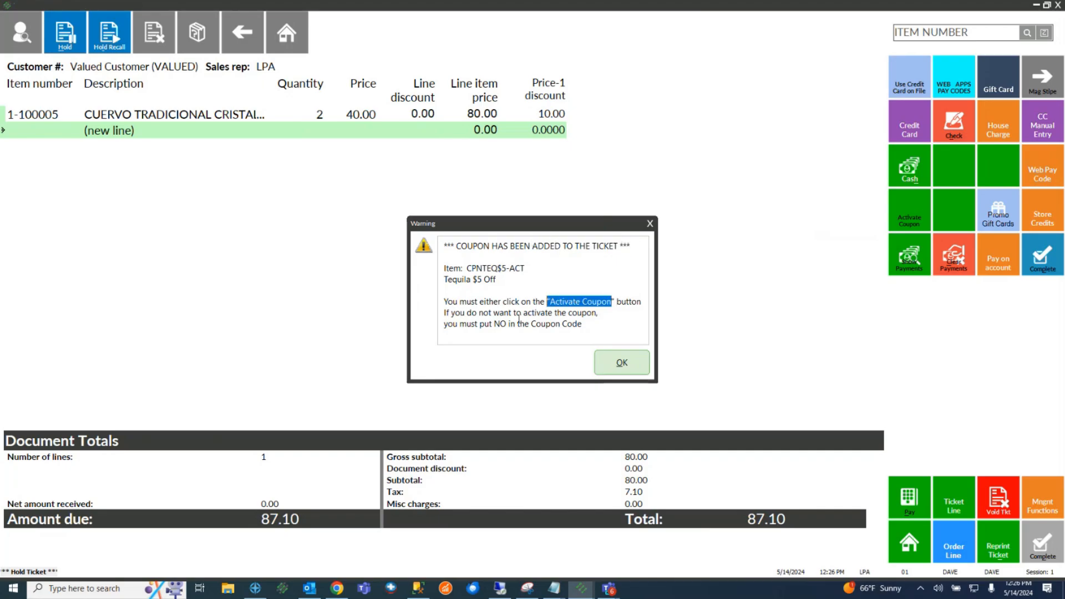
left_click(551, 322)
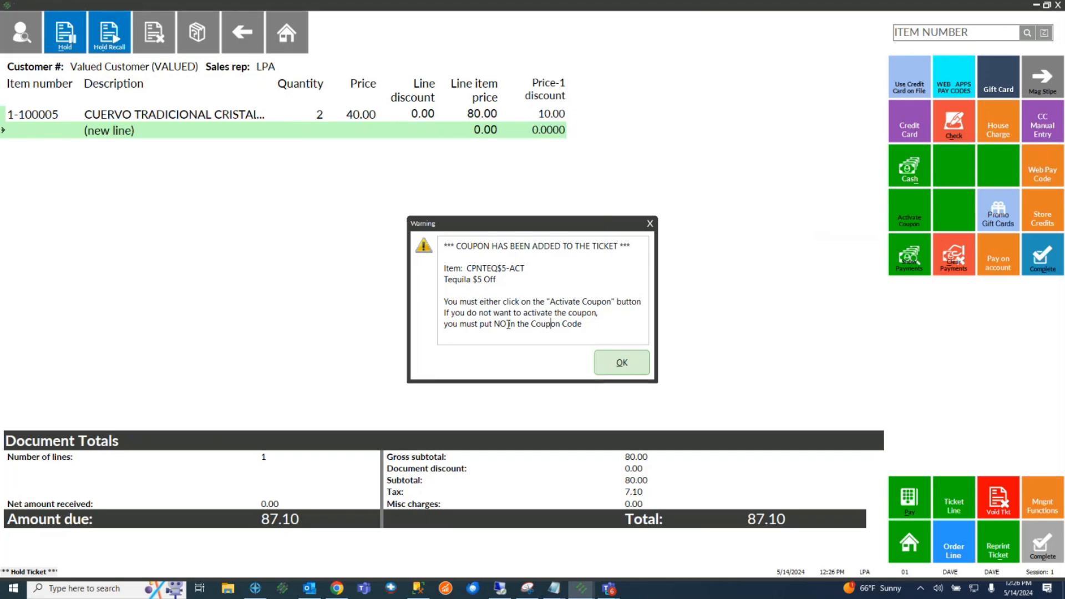
left_click_drag(509, 323, 494, 323)
left_click(621, 363)
left_click(891, 226)
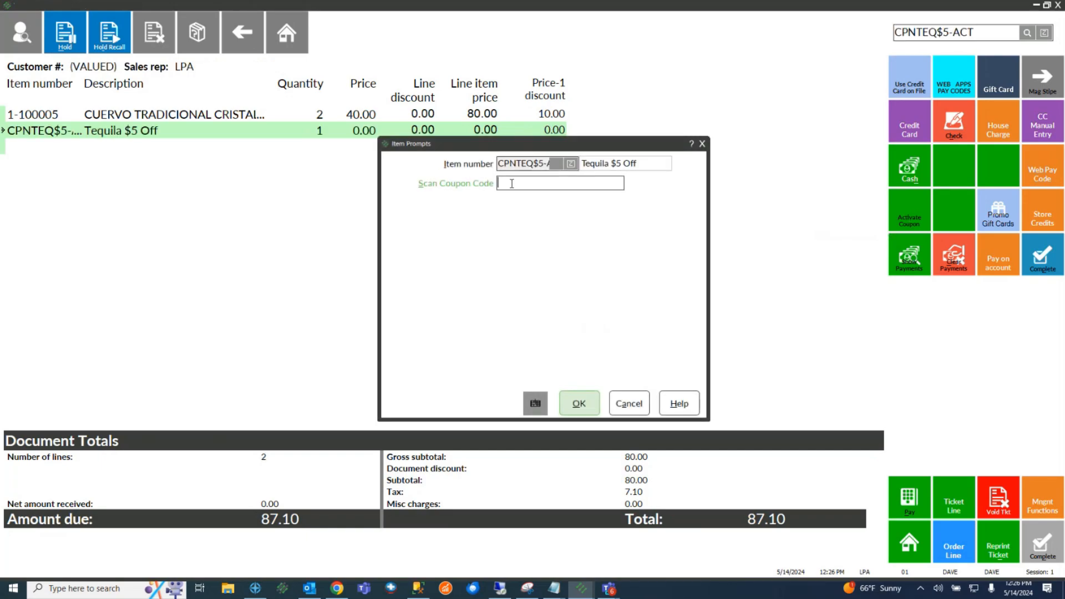
type("40")
key("BackSpace")
key("BackSpace")
type("no")
key("BackSpace")
key("BackSpace")
left_click(582, 408)
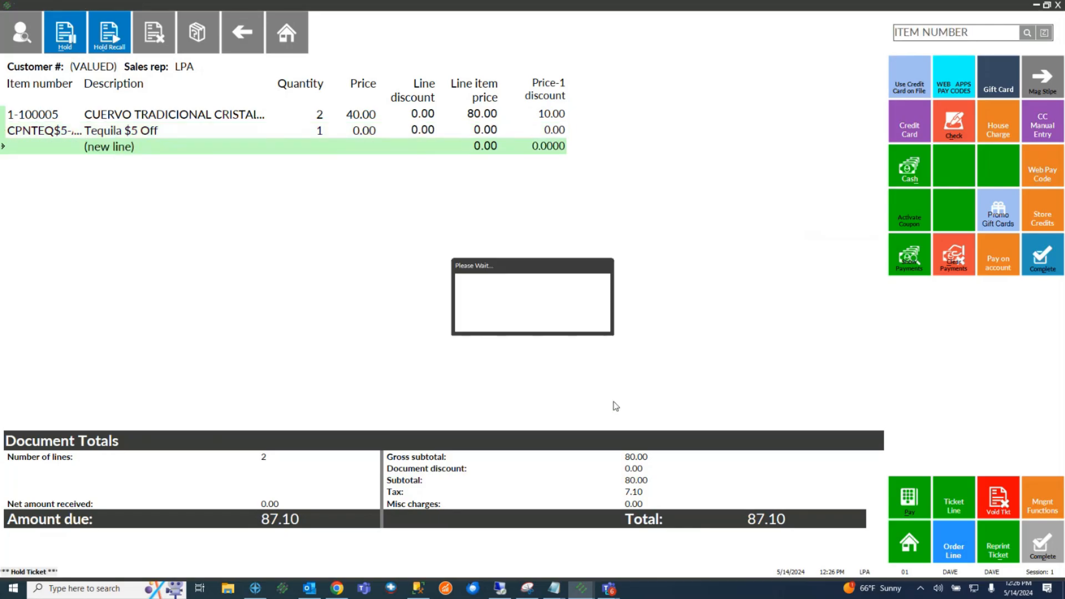
Pay the full 87.10 balance in cash and close the print options for a new ticket
left_click(910, 169)
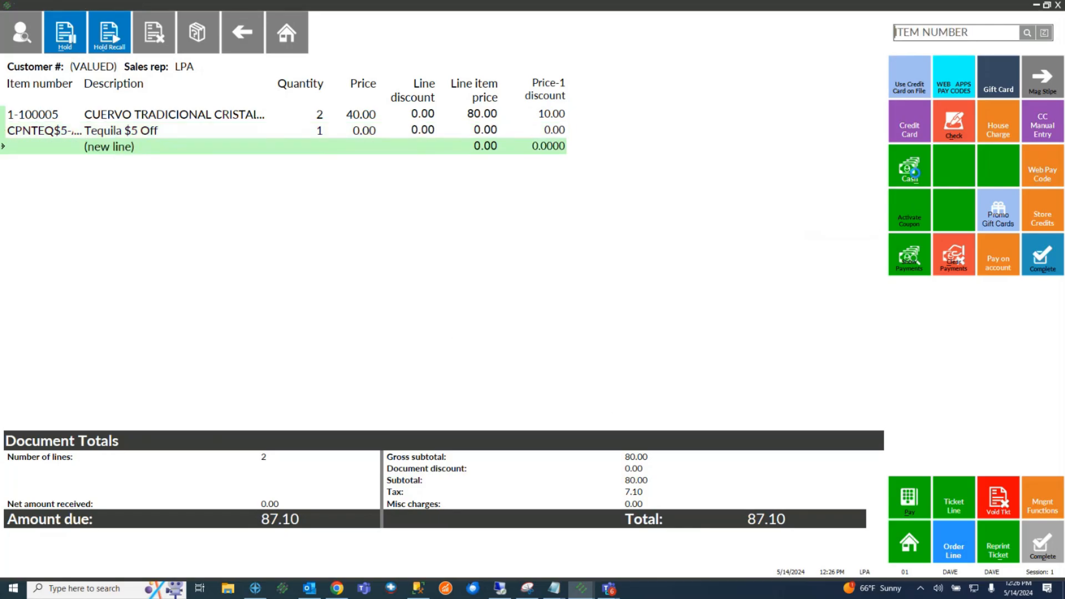
left_click(436, 250)
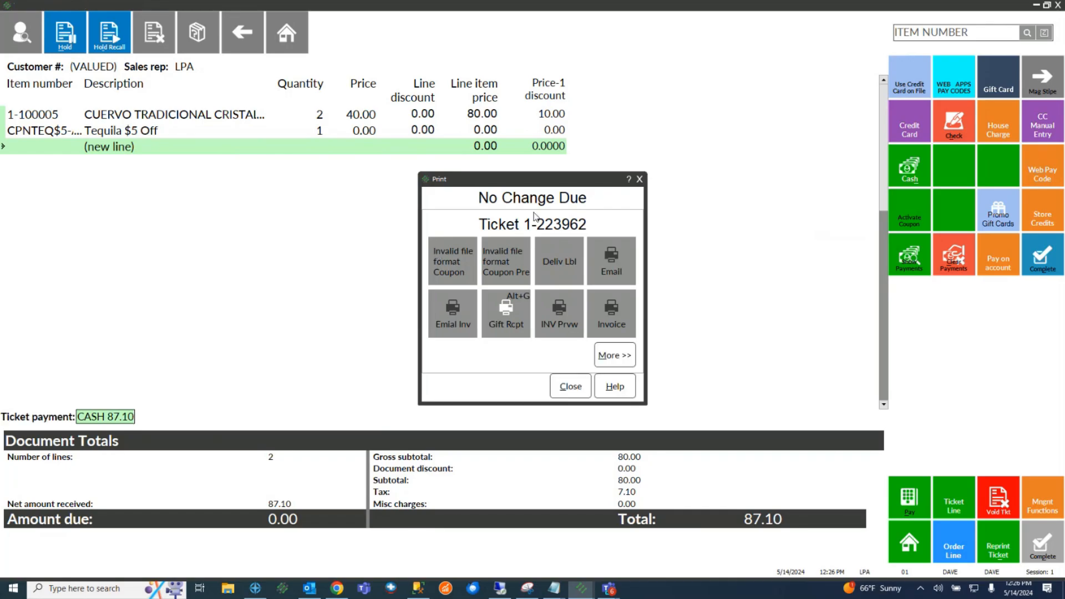
left_click(569, 387)
Add 2 bottles of CUERVO TRADICIONAL CRISTALINO to the new ticket
left_click(1027, 33)
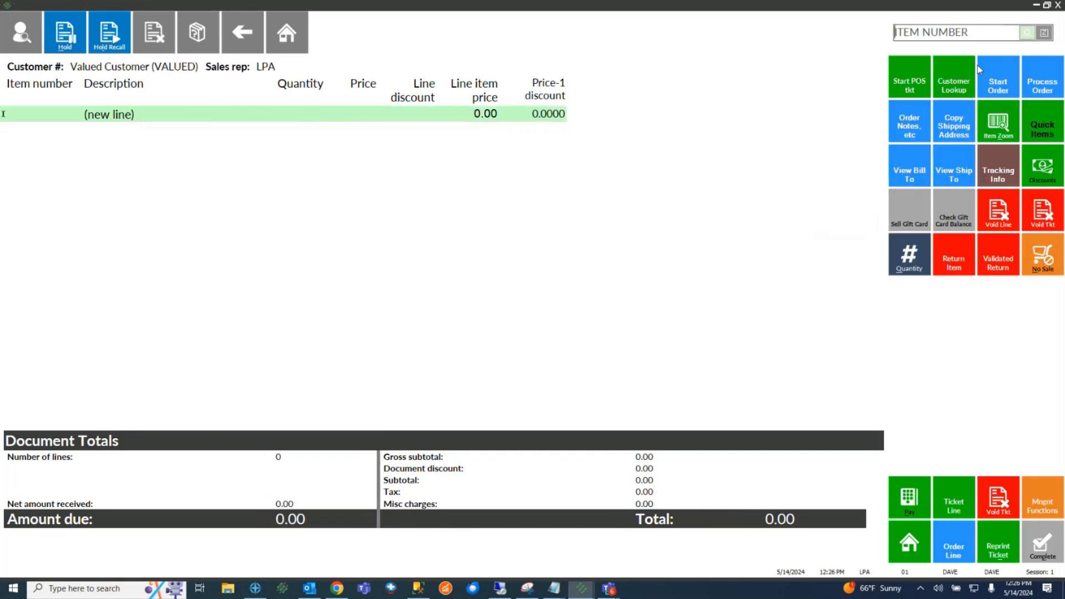
double_click(524, 258)
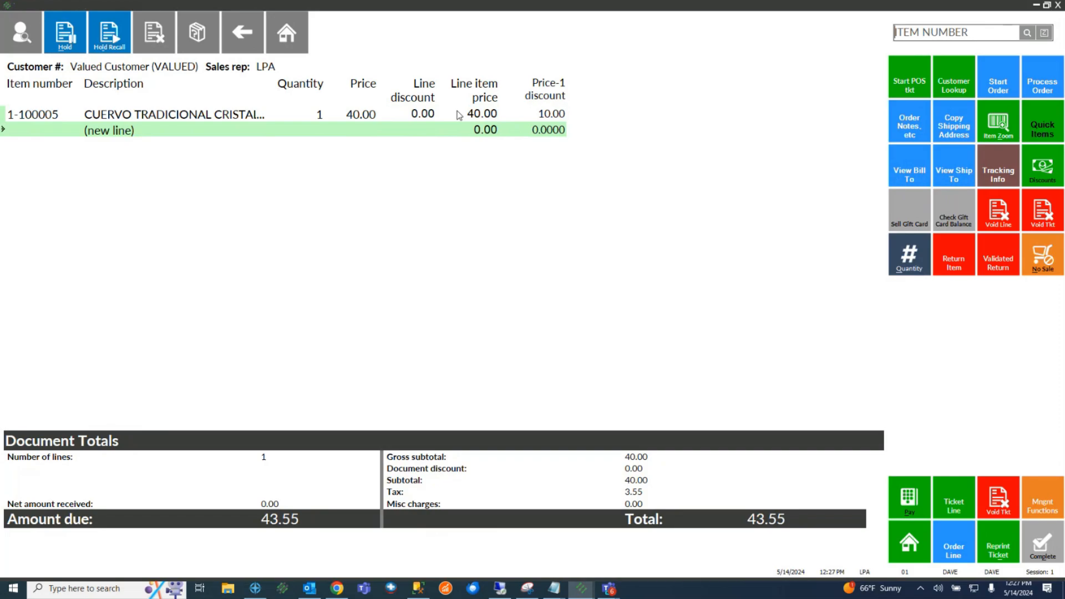
left_click(911, 268)
type("2")
key("Return")
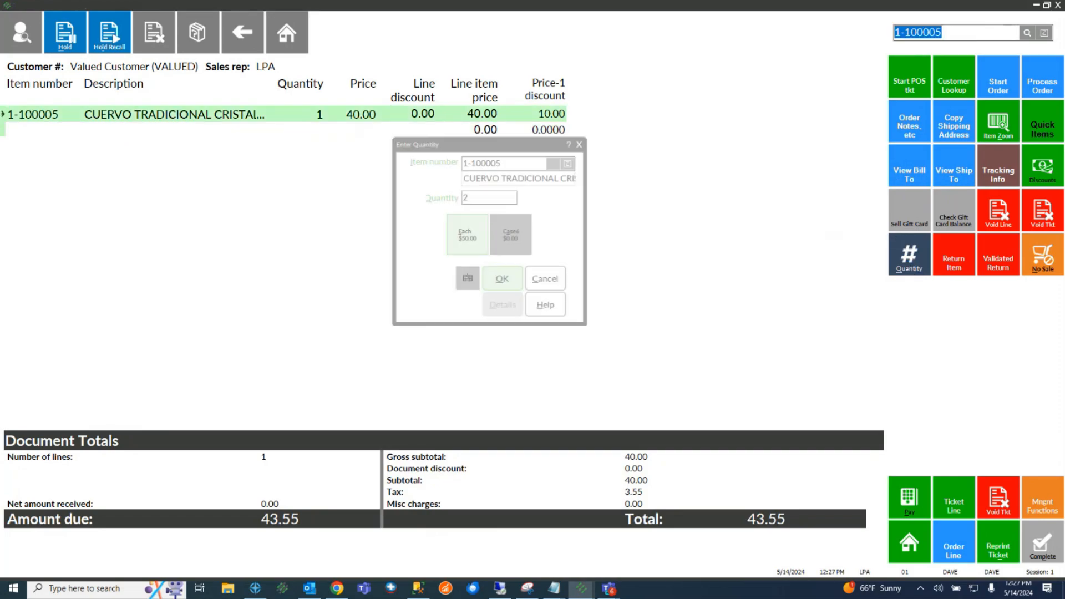
Go to payment, accept the coupon-added warning, and select the Cuervo line
left_click(909, 498)
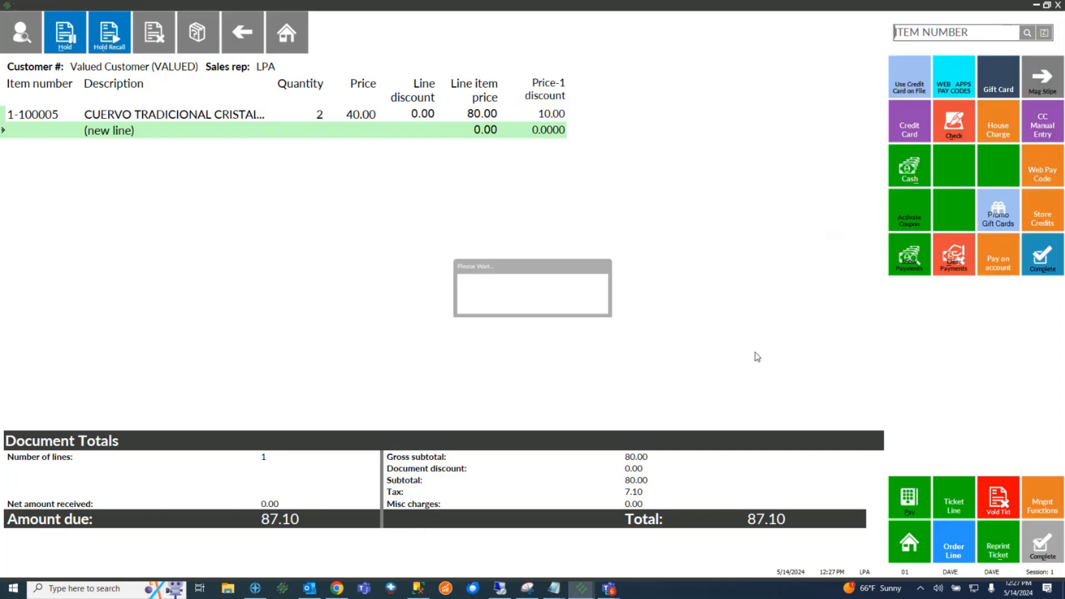
left_click(637, 369)
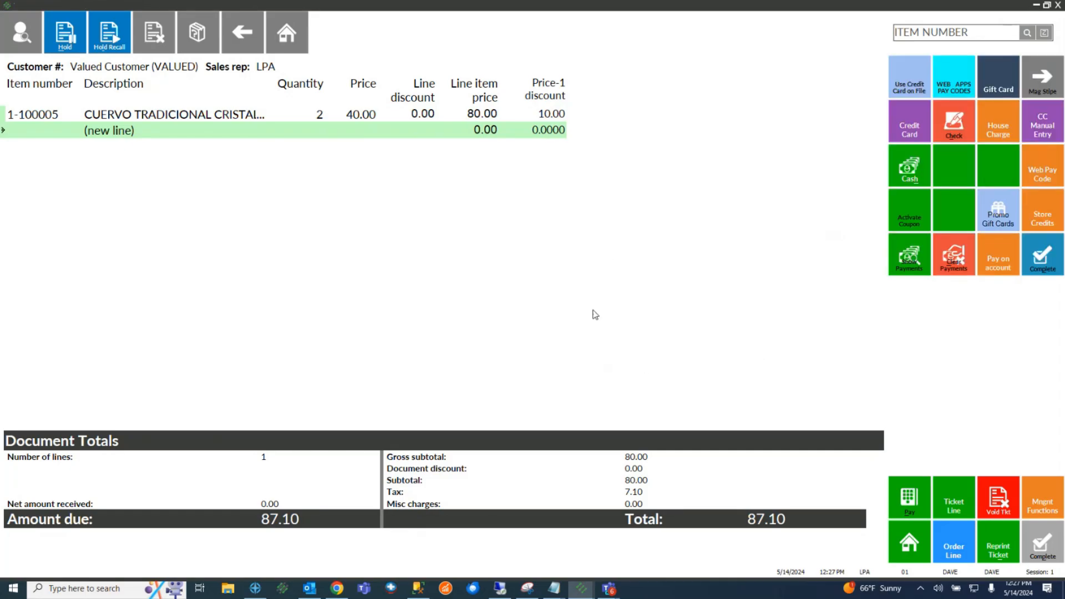
left_click(427, 118)
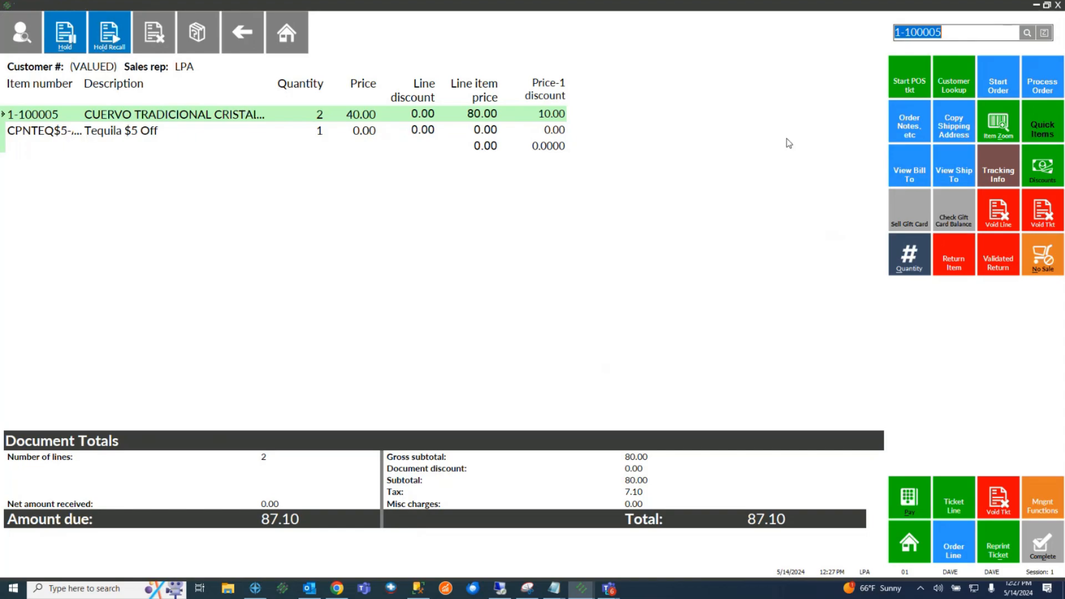
Change the Cuervo quantity to 5 and pay the 217.75 total in cash
left_click(912, 250)
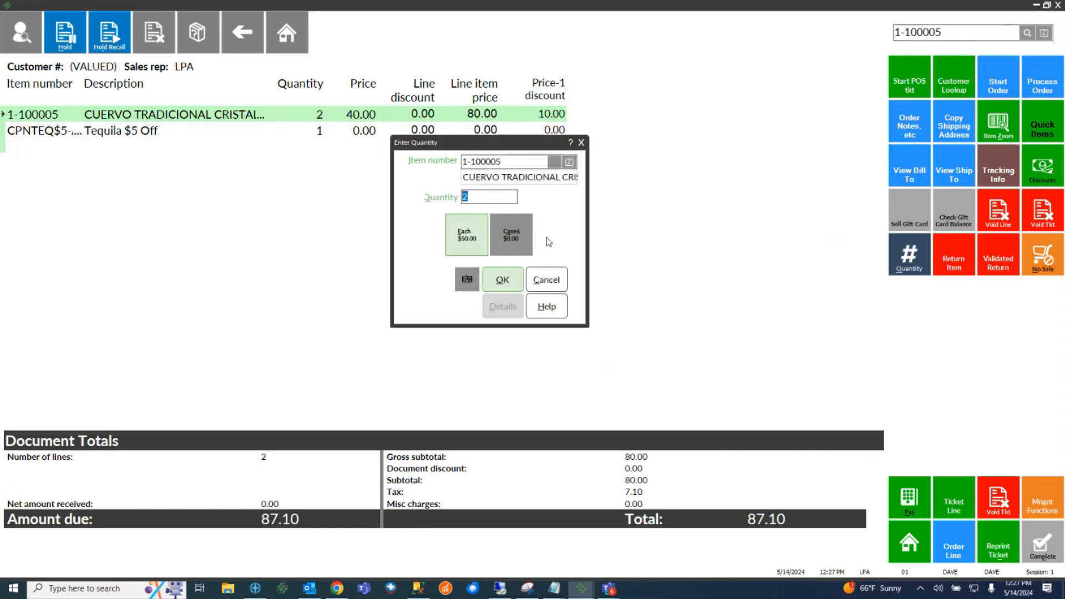
type("5")
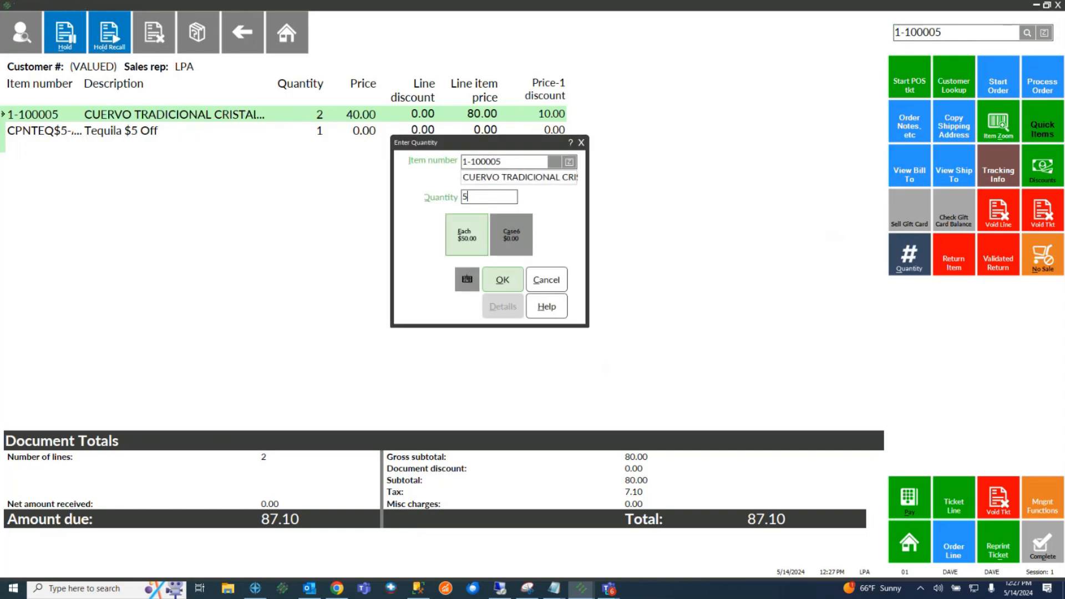
left_click(513, 279)
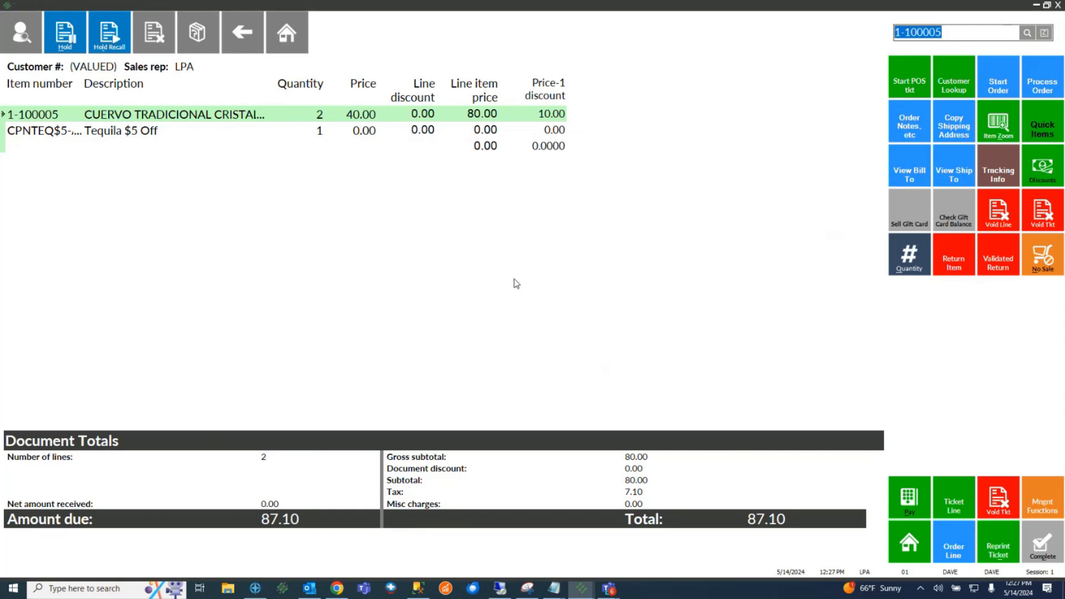
left_click(924, 505)
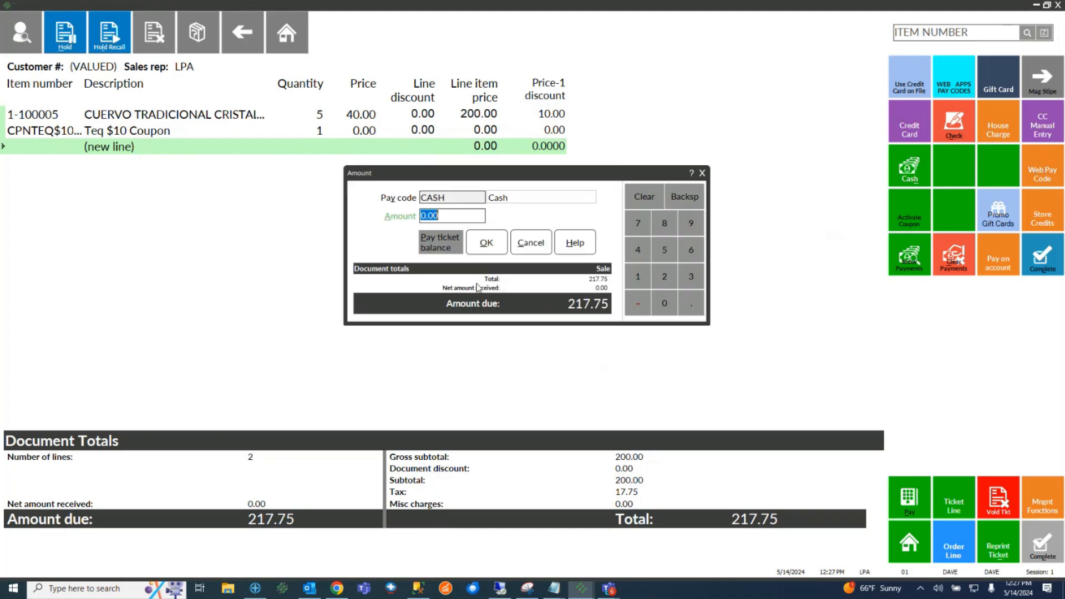
key("Return")
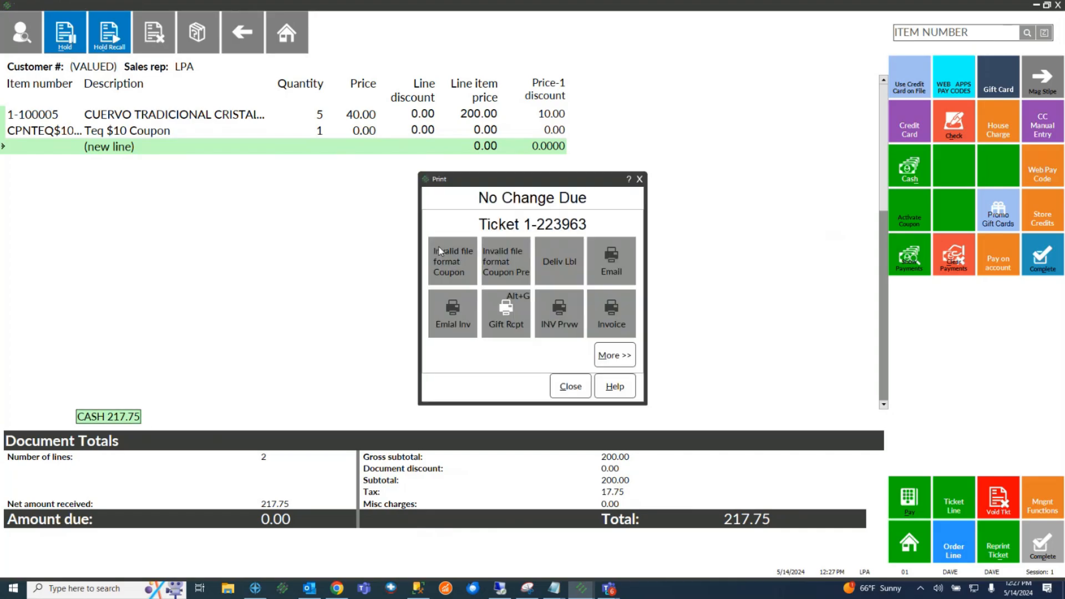
Preview the $10 Off Tequila Coupon printout, then close the preview and Print dialog
left_click(438, 248)
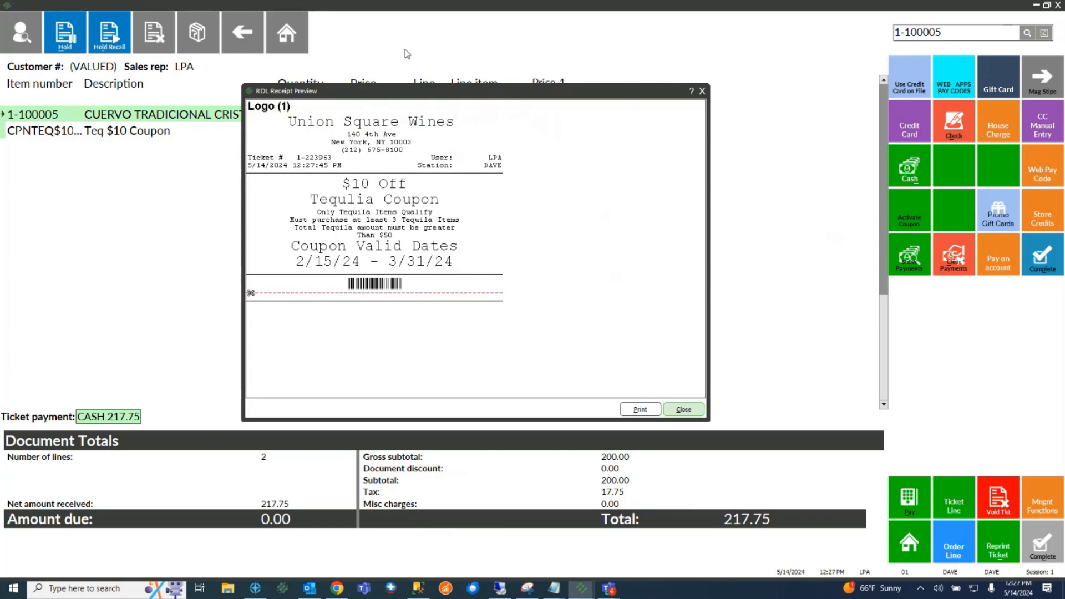
left_click_drag(428, 92, 554, 137)
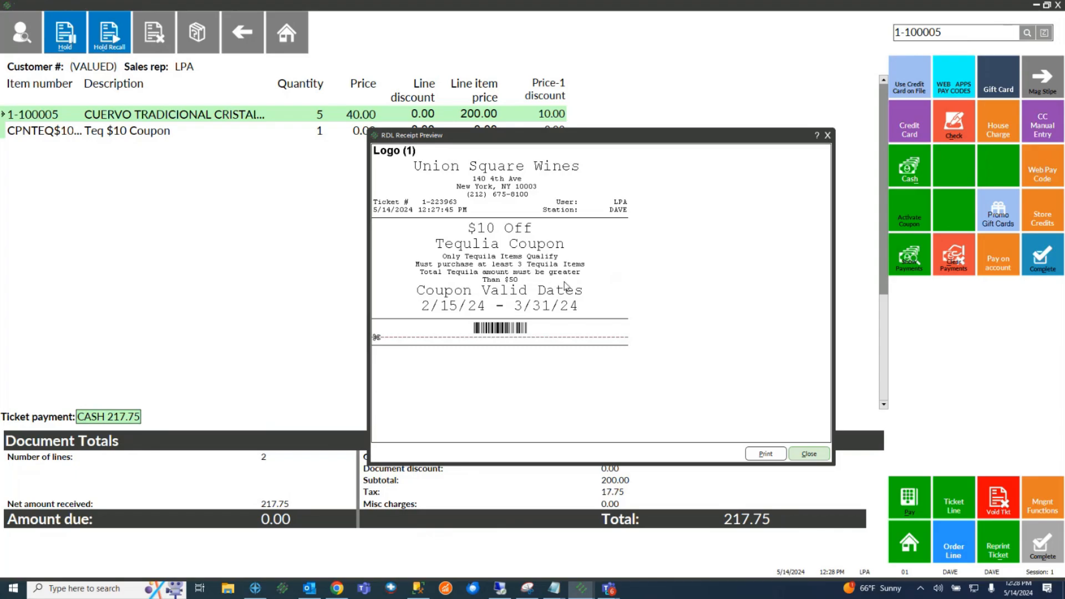
left_click(807, 453)
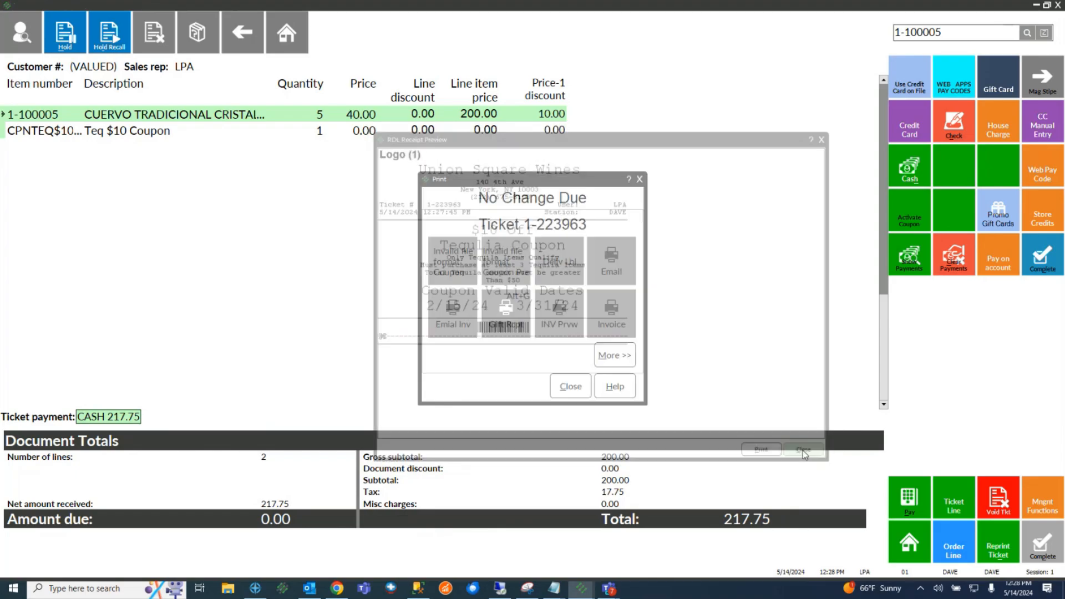
left_click(577, 384)
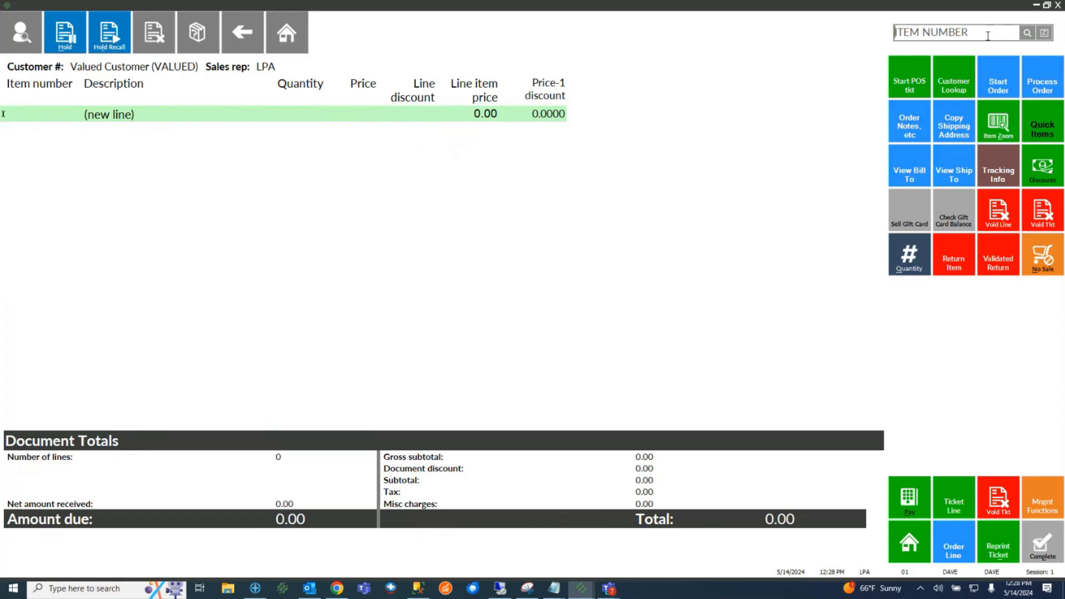
Inspect barcode 999999 in Inventory's Open Coupons list, then reopen touchscreen ticket entry
left_click(1036, 5)
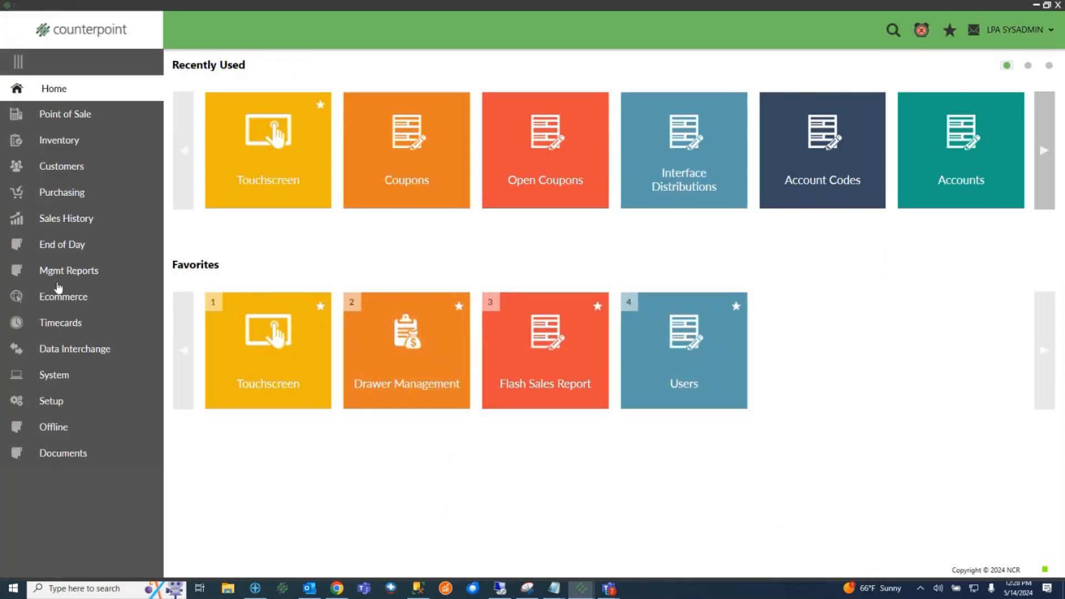
left_click(63, 142)
left_click(822, 315)
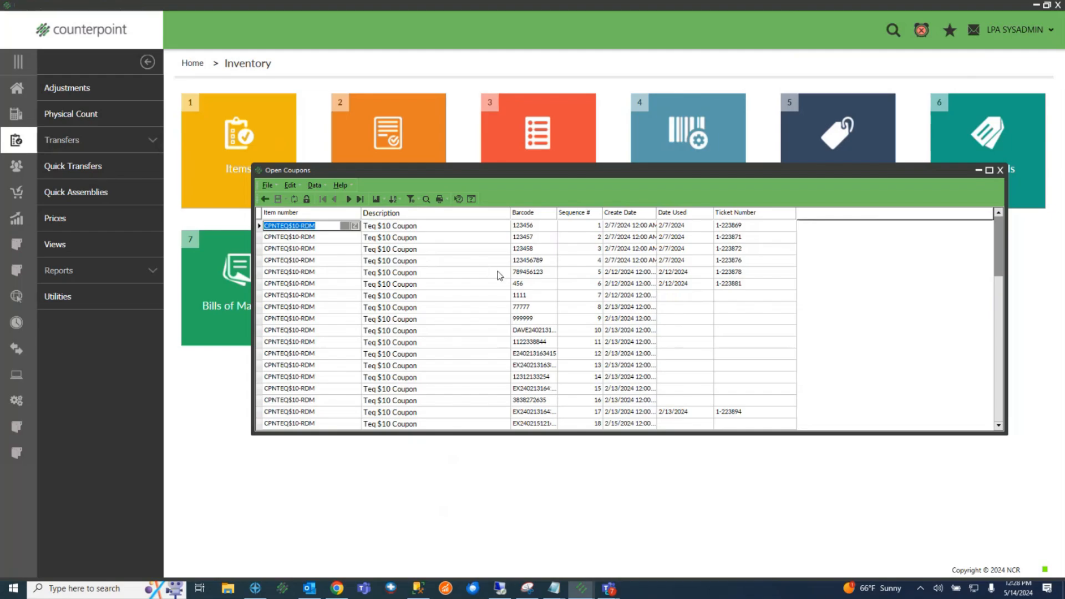
left_click(532, 320)
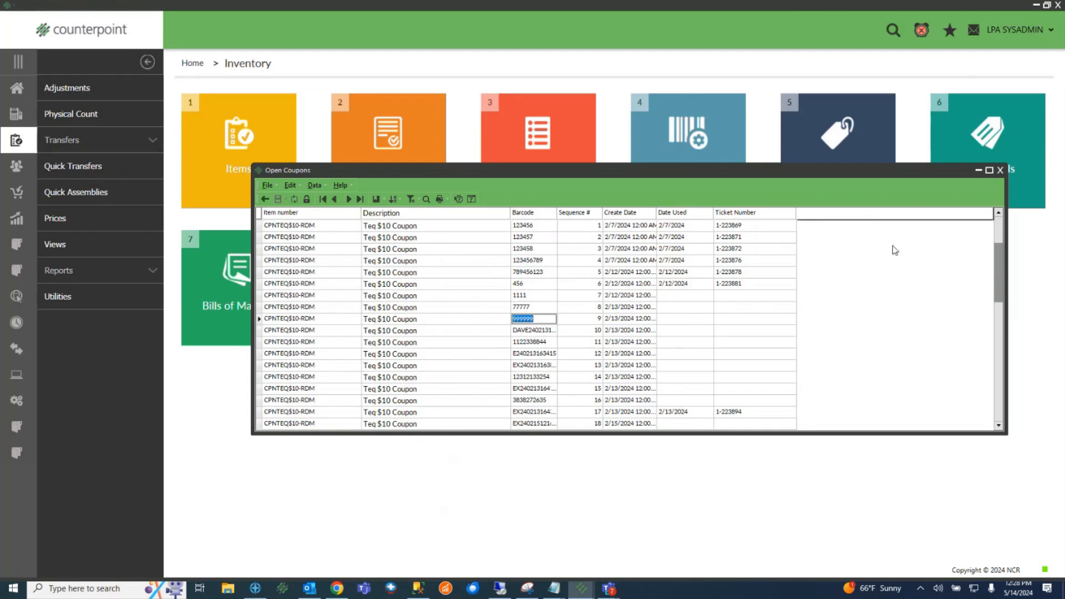
left_click(999, 172)
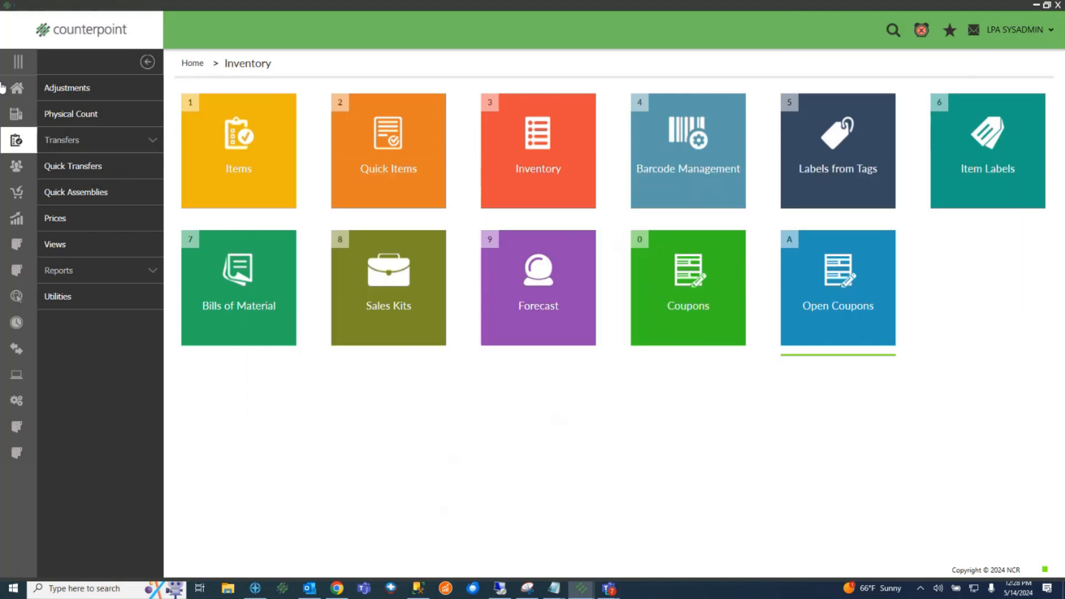
left_click(22, 90)
left_click(255, 385)
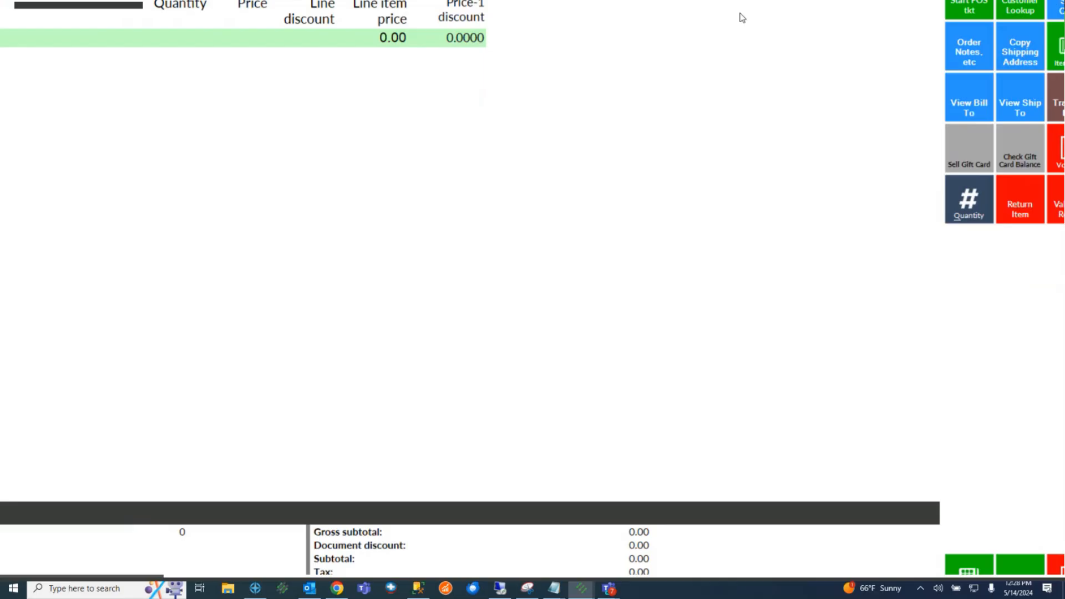
Dismiss the order notes and add 5 bottles of Cuervo Tradicional Cristalino 1-100005
left_click(901, 126)
key("Escape")
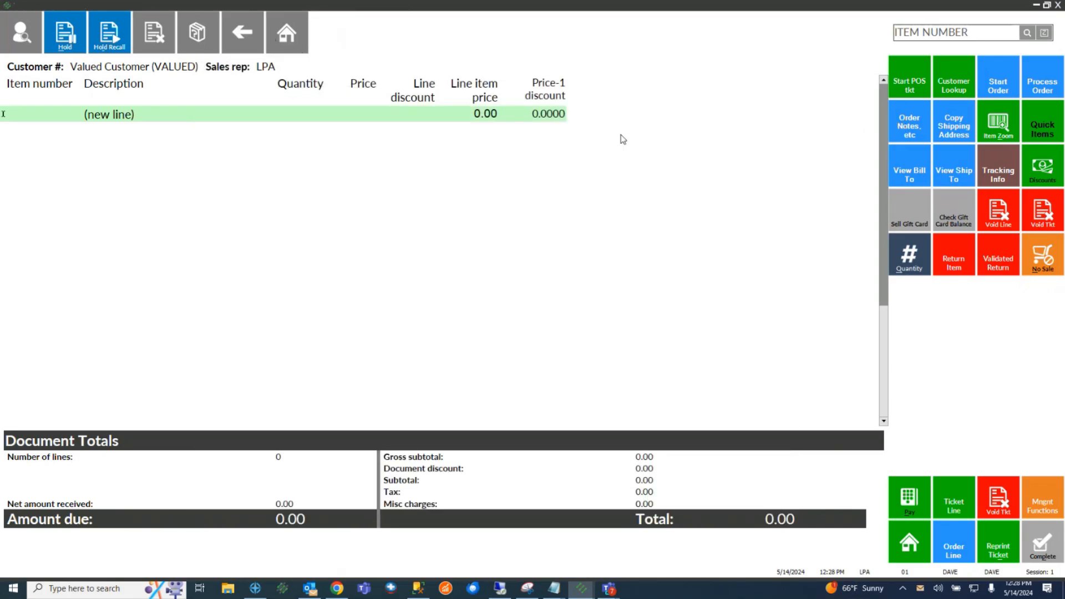
left_click(1026, 33)
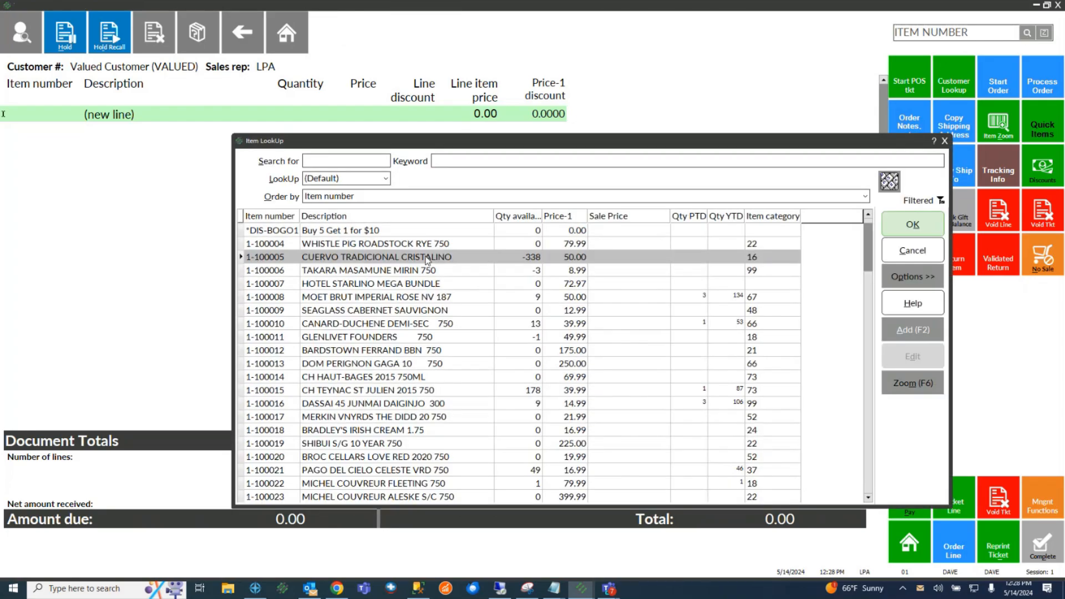
double_click(427, 259)
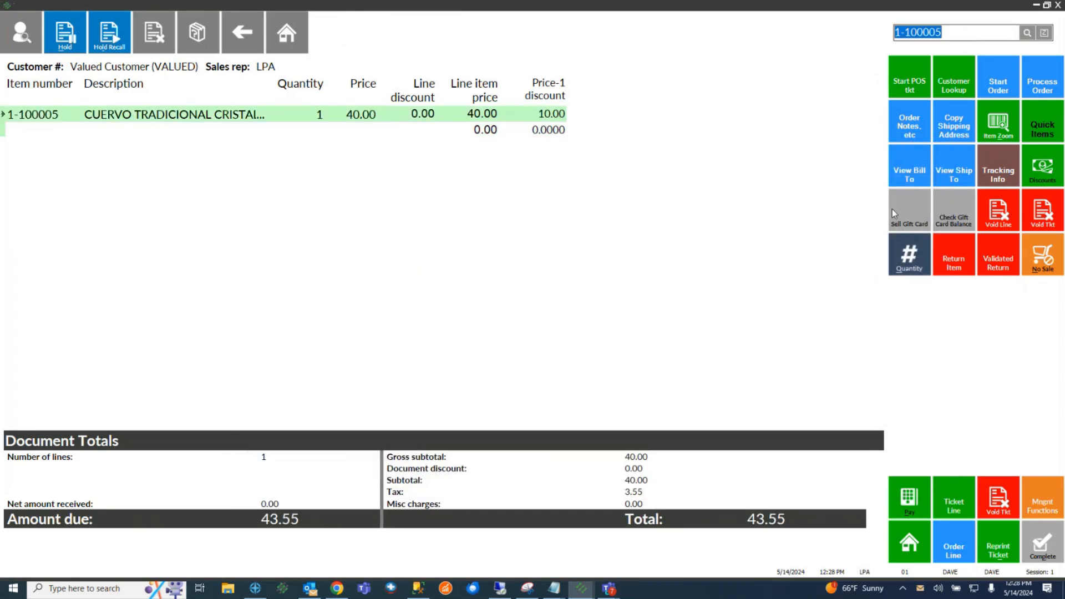
left_click(894, 258)
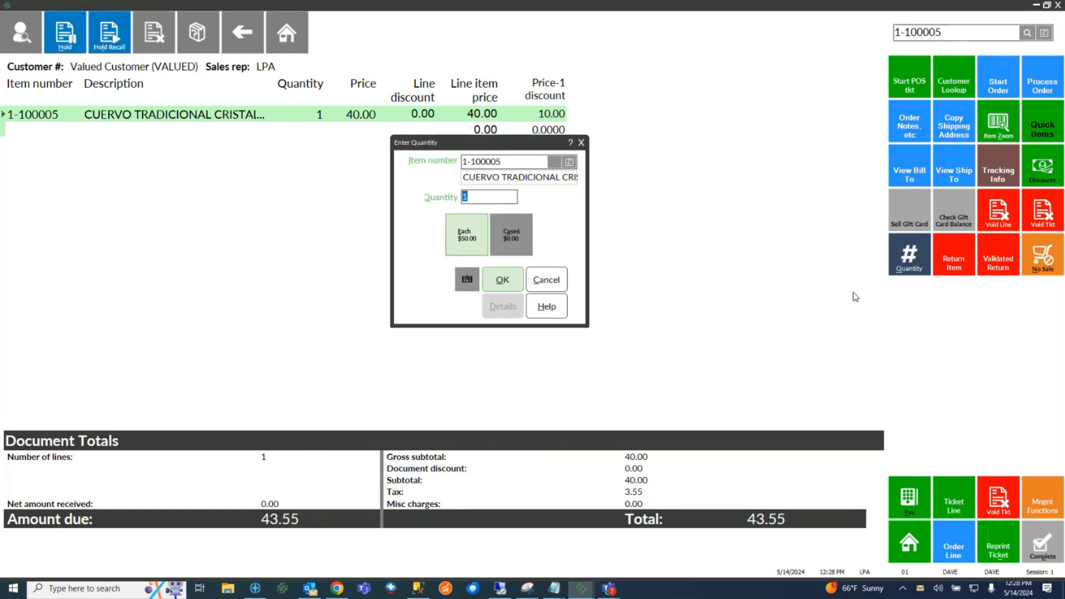
type("5")
key("Return")
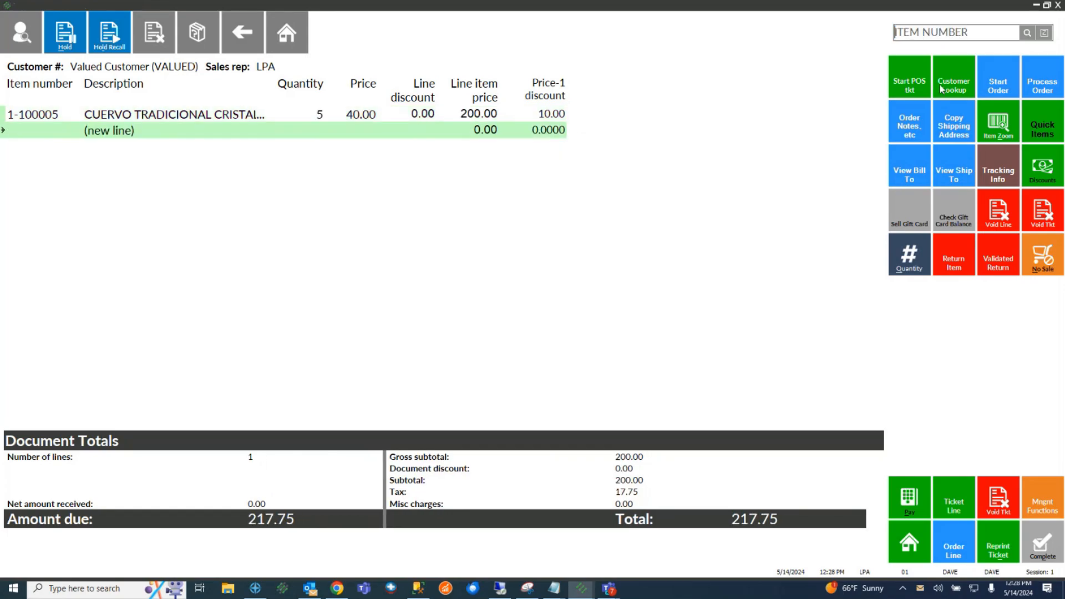
Add item CPNTEQ$10 to the ticket and go to payment for the 217.75 total
left_click(939, 33)
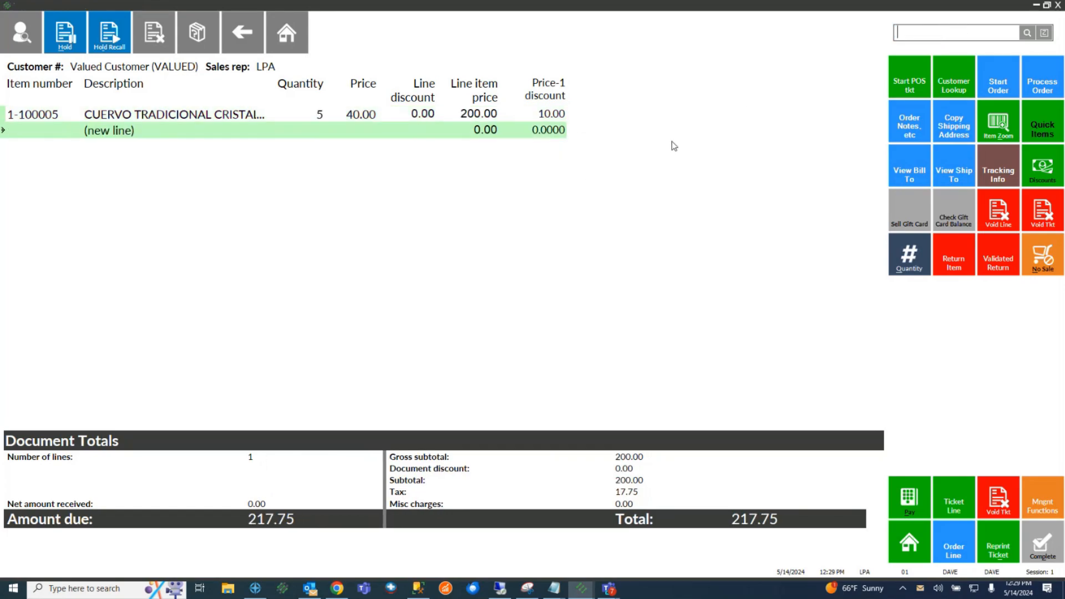
type("CPNTEQ$10")
key("Return")
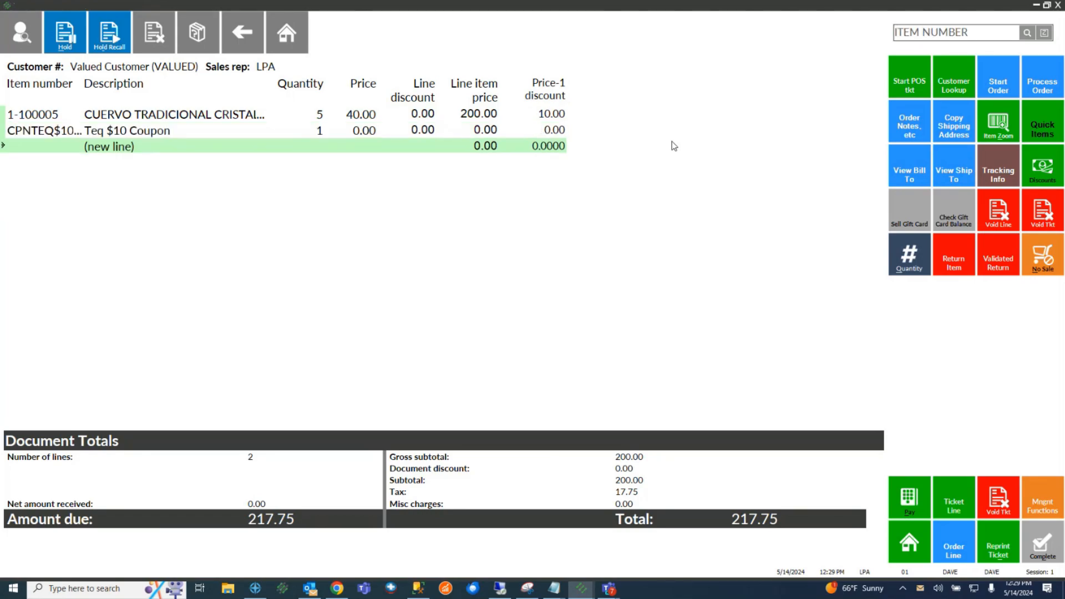
left_click(901, 497)
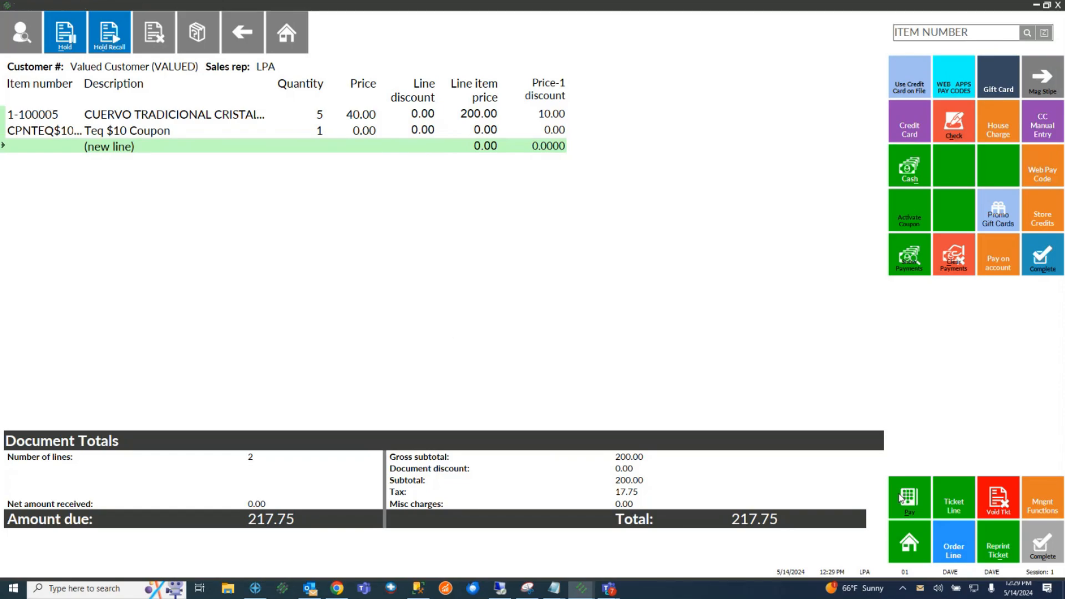
Pay the $10-discounted 206.86 total in cash
left_click_drag(636, 471, 601, 471)
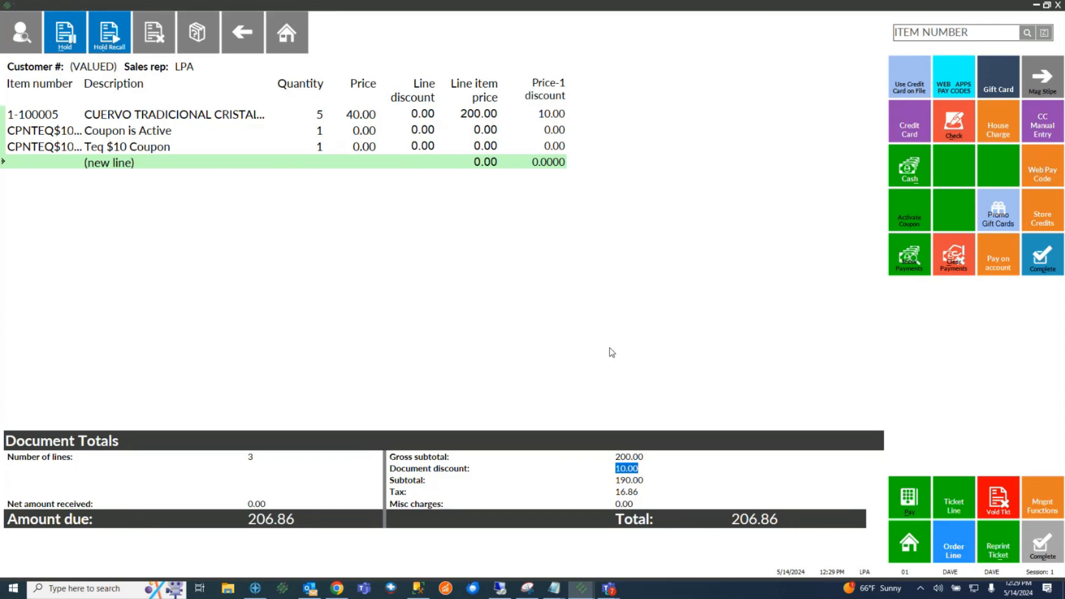
left_click(910, 167)
left_click(444, 245)
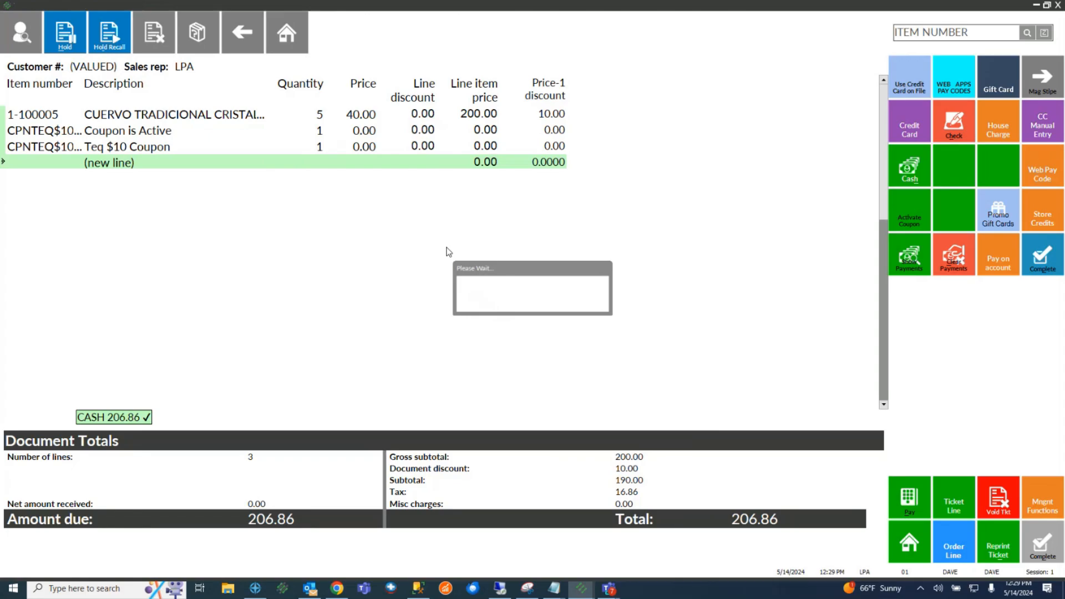
Preview the receipt for ticket 1-223964, close it, and finish the sale
left_click(549, 293)
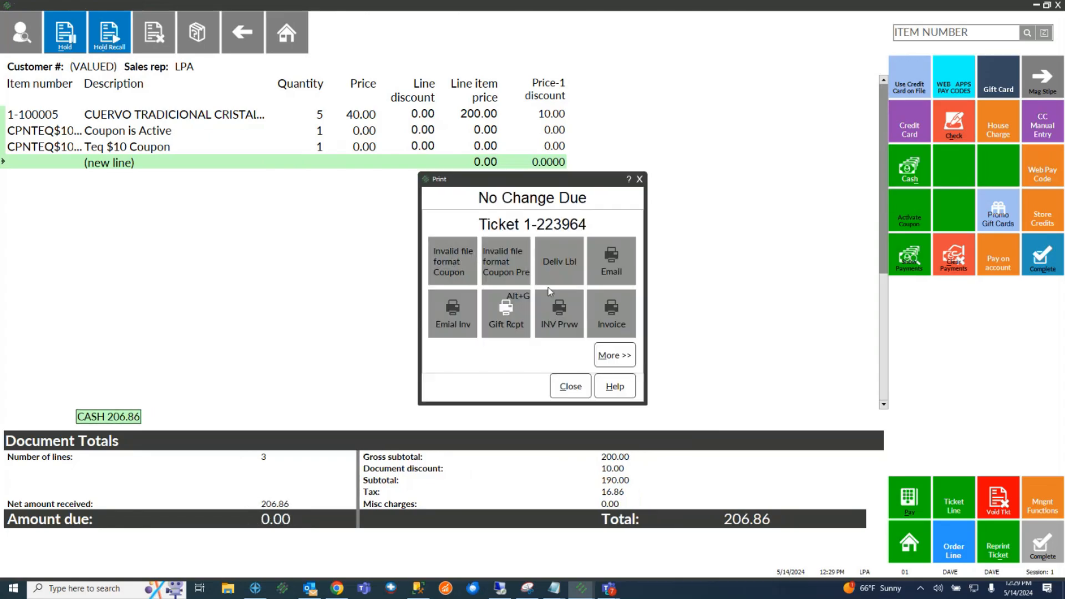
left_click(808, 453)
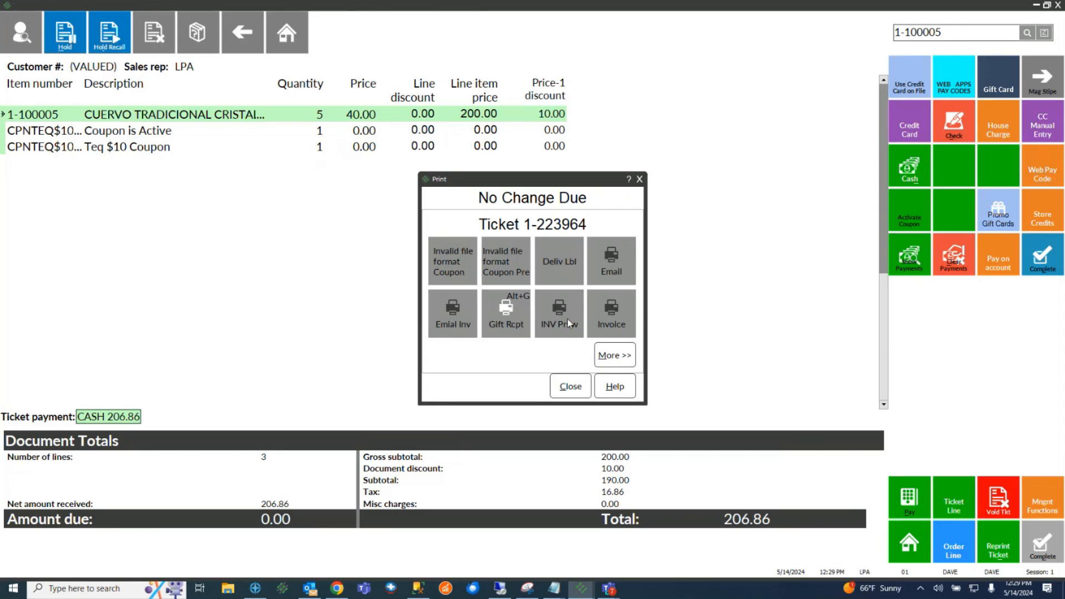
left_click(597, 364)
left_click(570, 388)
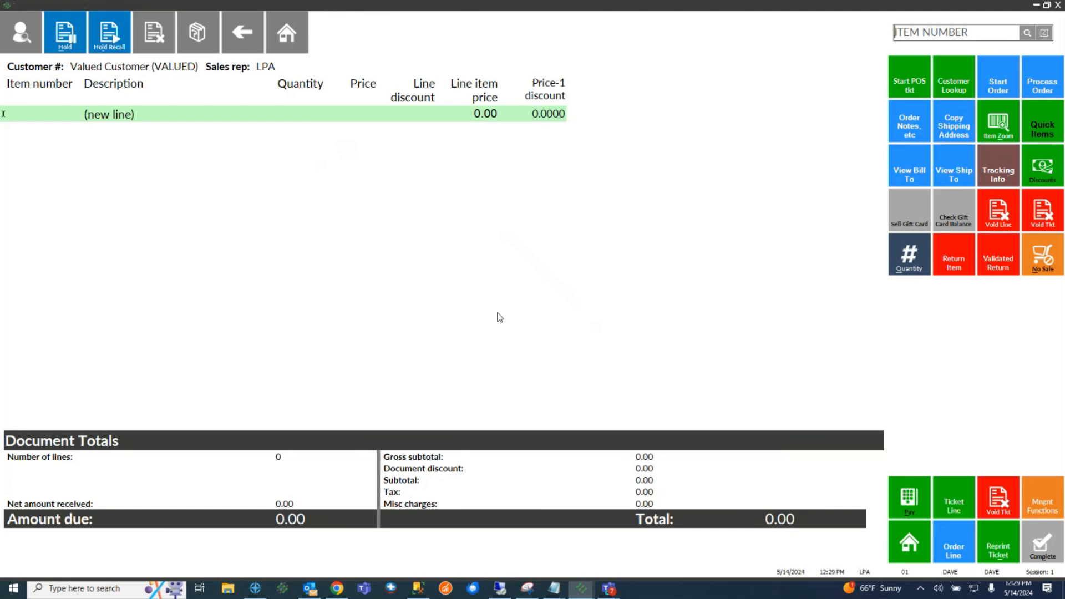
Add 5 bottles of Cuervo Tradicional Cristalino to the new ticket
left_click(1026, 35)
double_click(473, 257)
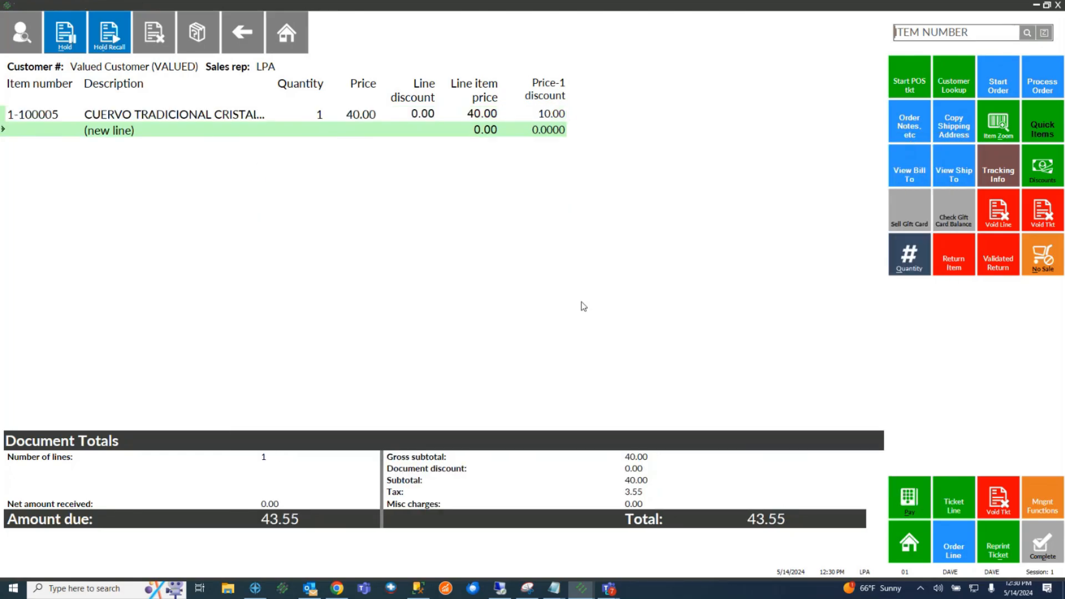
left_click(463, 117)
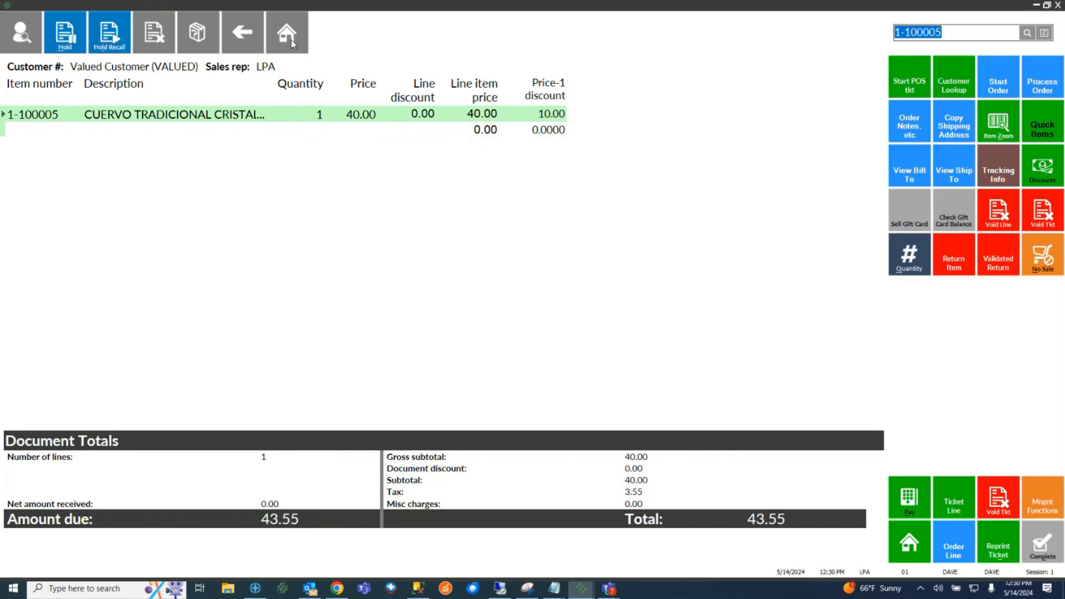
left_click(919, 265)
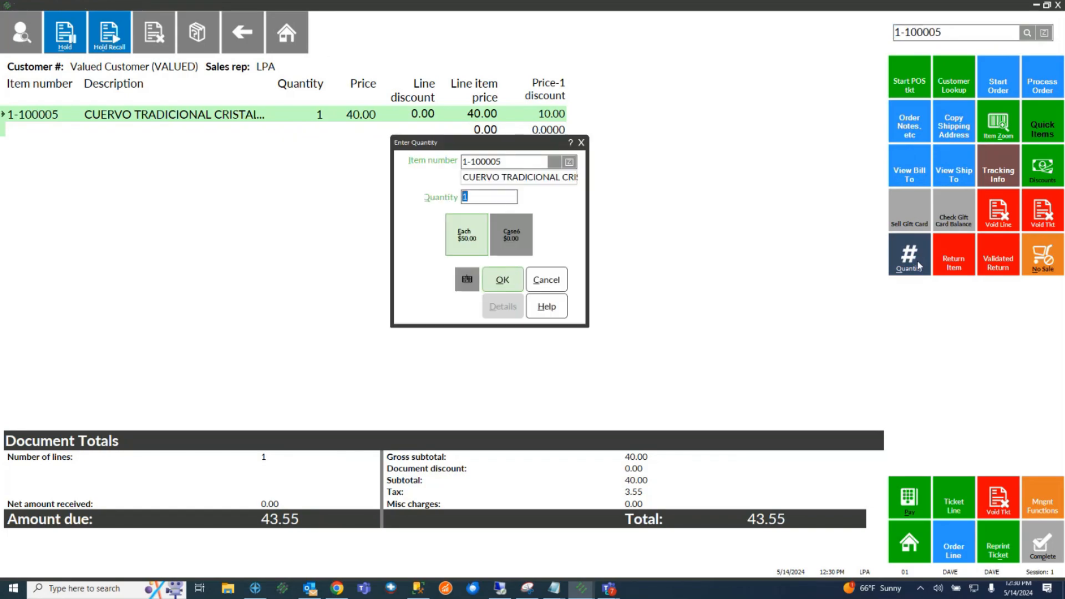
type("5")
key("Return")
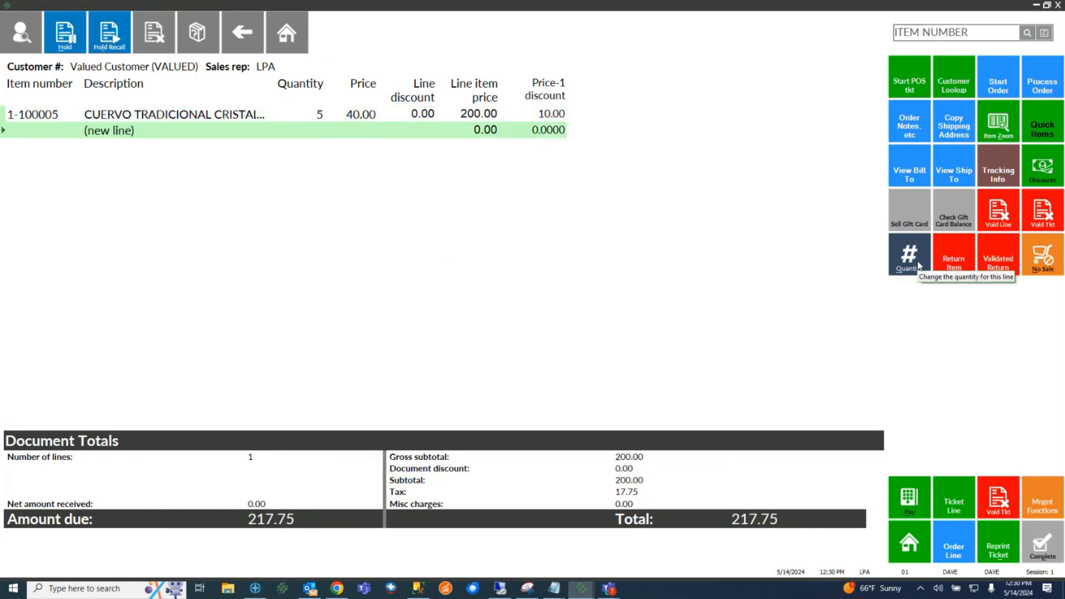
Enter coupon barcode 999999, go to payment, and check the Coupon Used Tkt: 1-223964 line
type("999999")
key("Return")
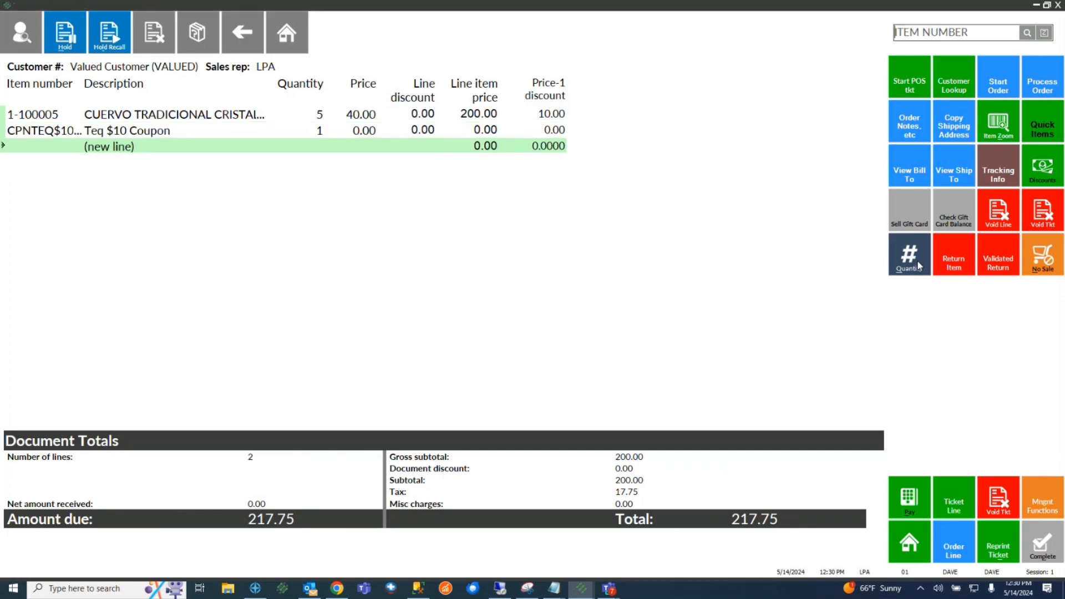
left_click(912, 501)
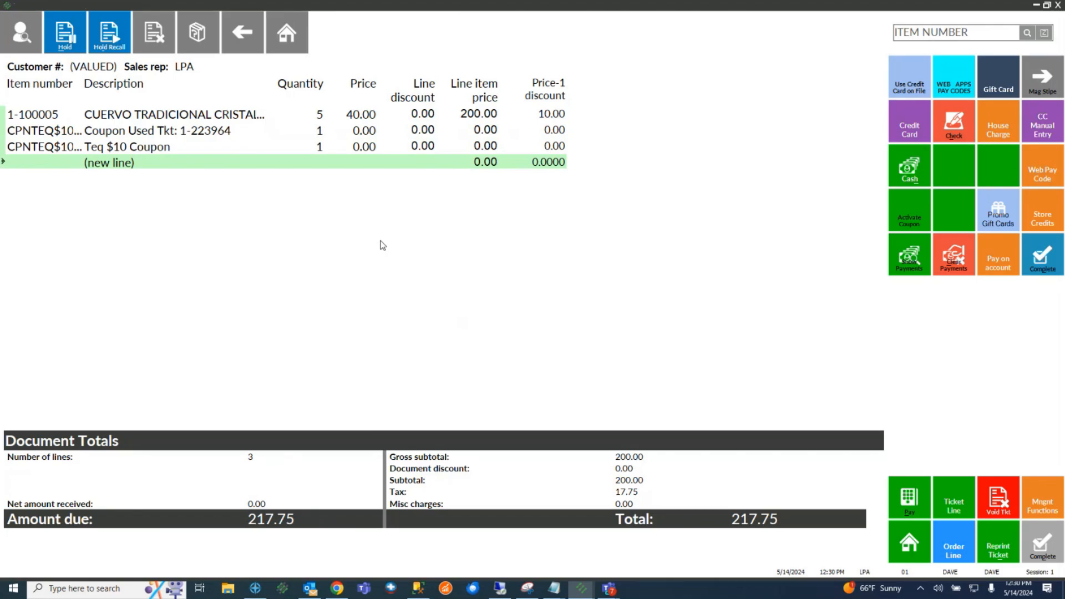
left_click(187, 135)
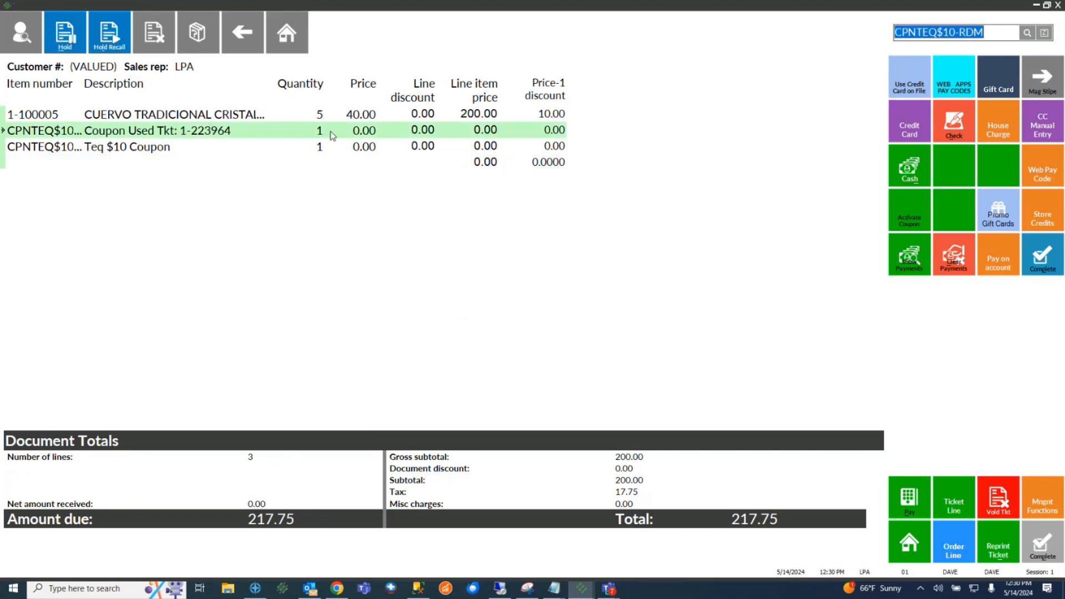
left_click(632, 470)
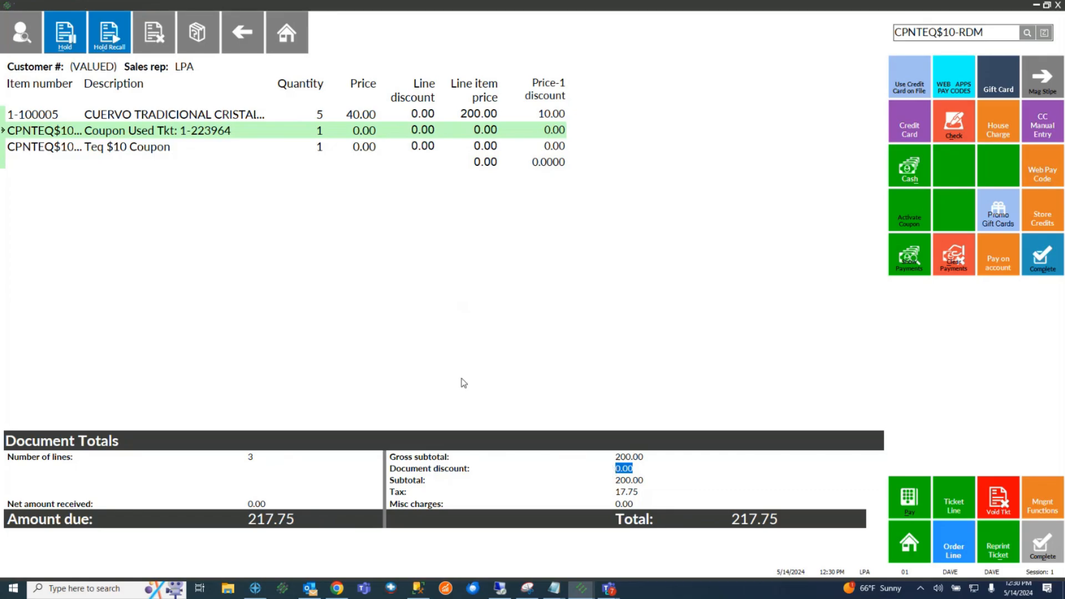